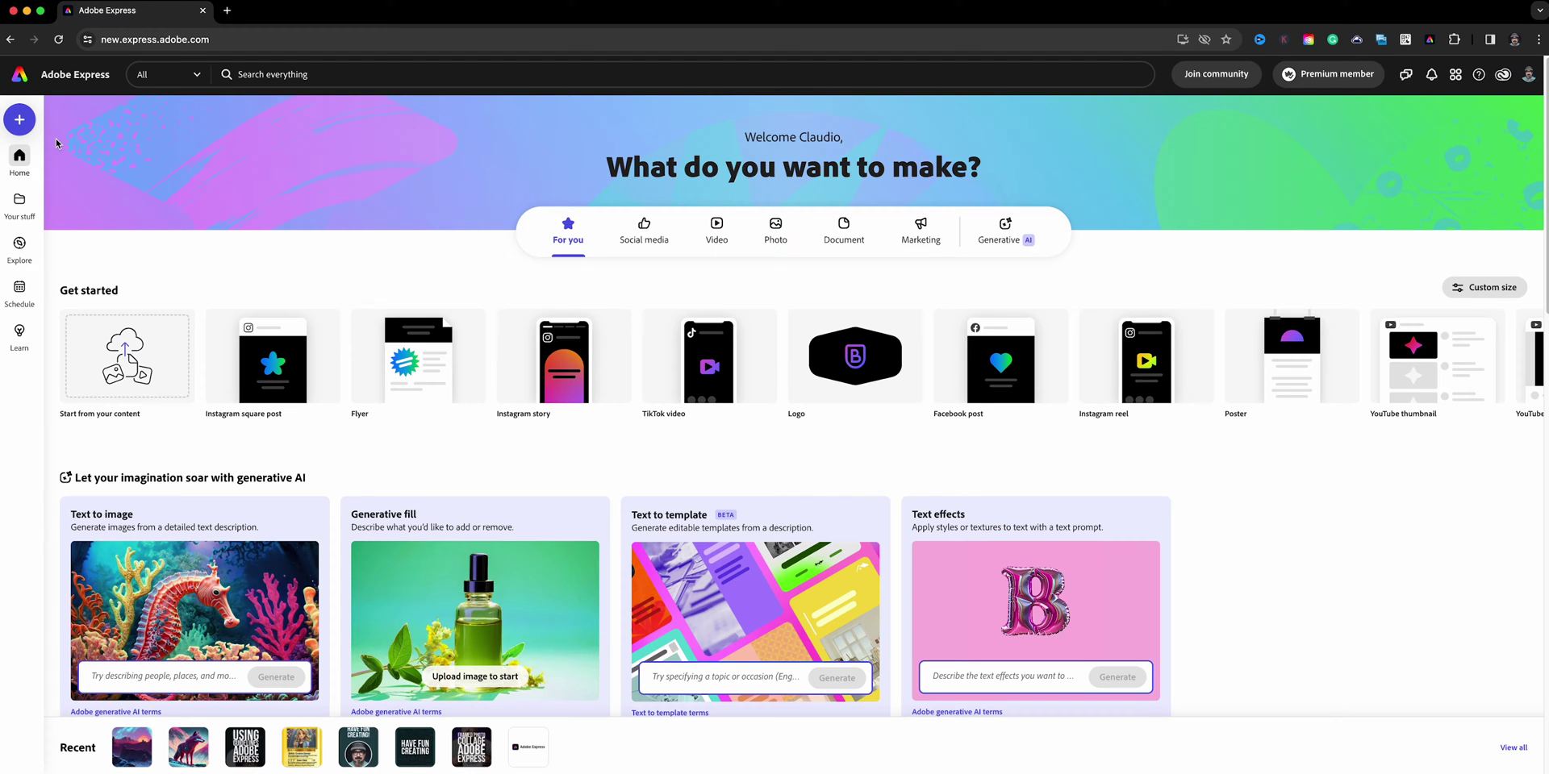
Search the Create panel for 'instagram' and pick the blank Instagram ad (1080×1350 px).
click(21, 121)
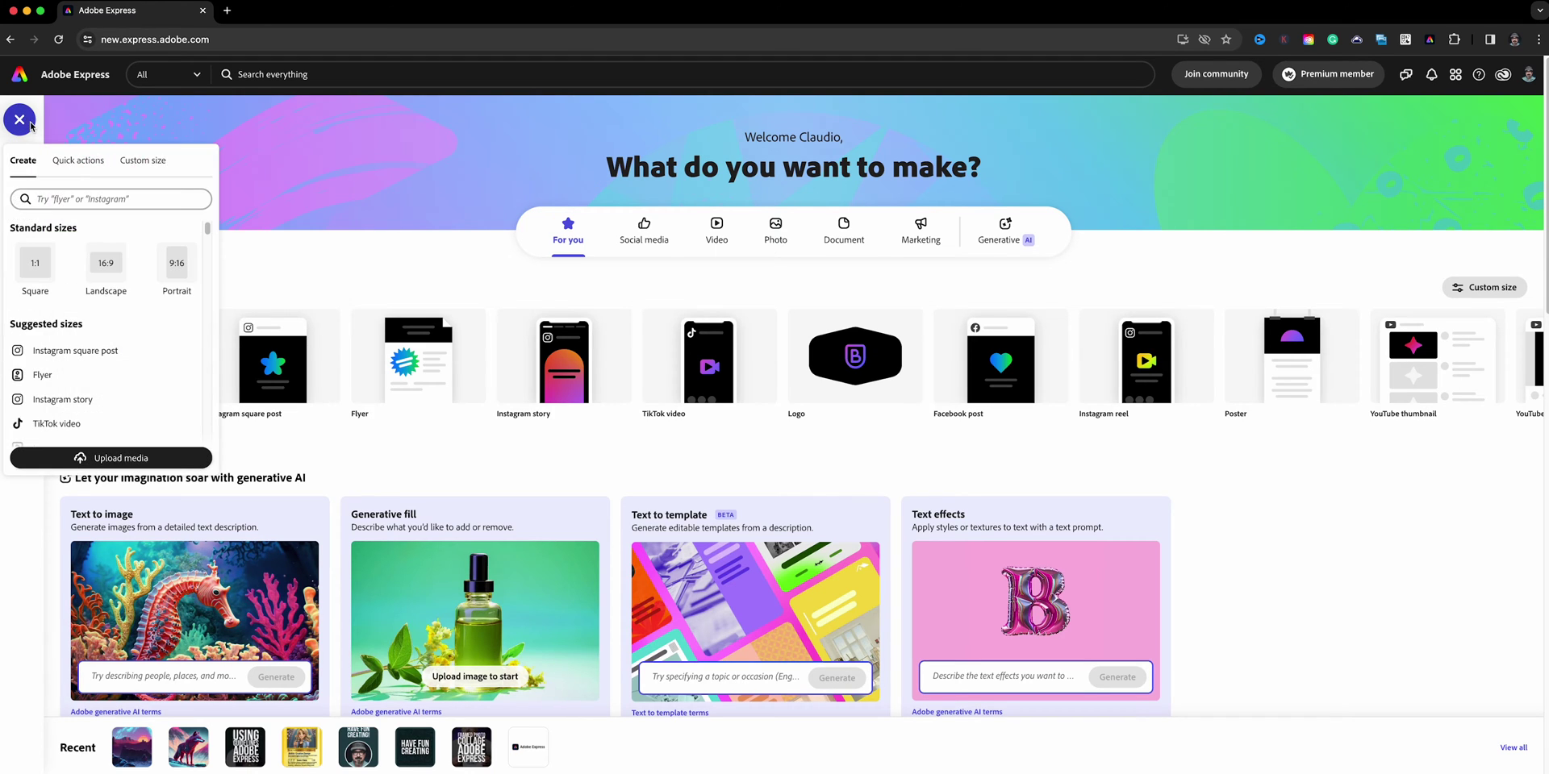
click(54, 199)
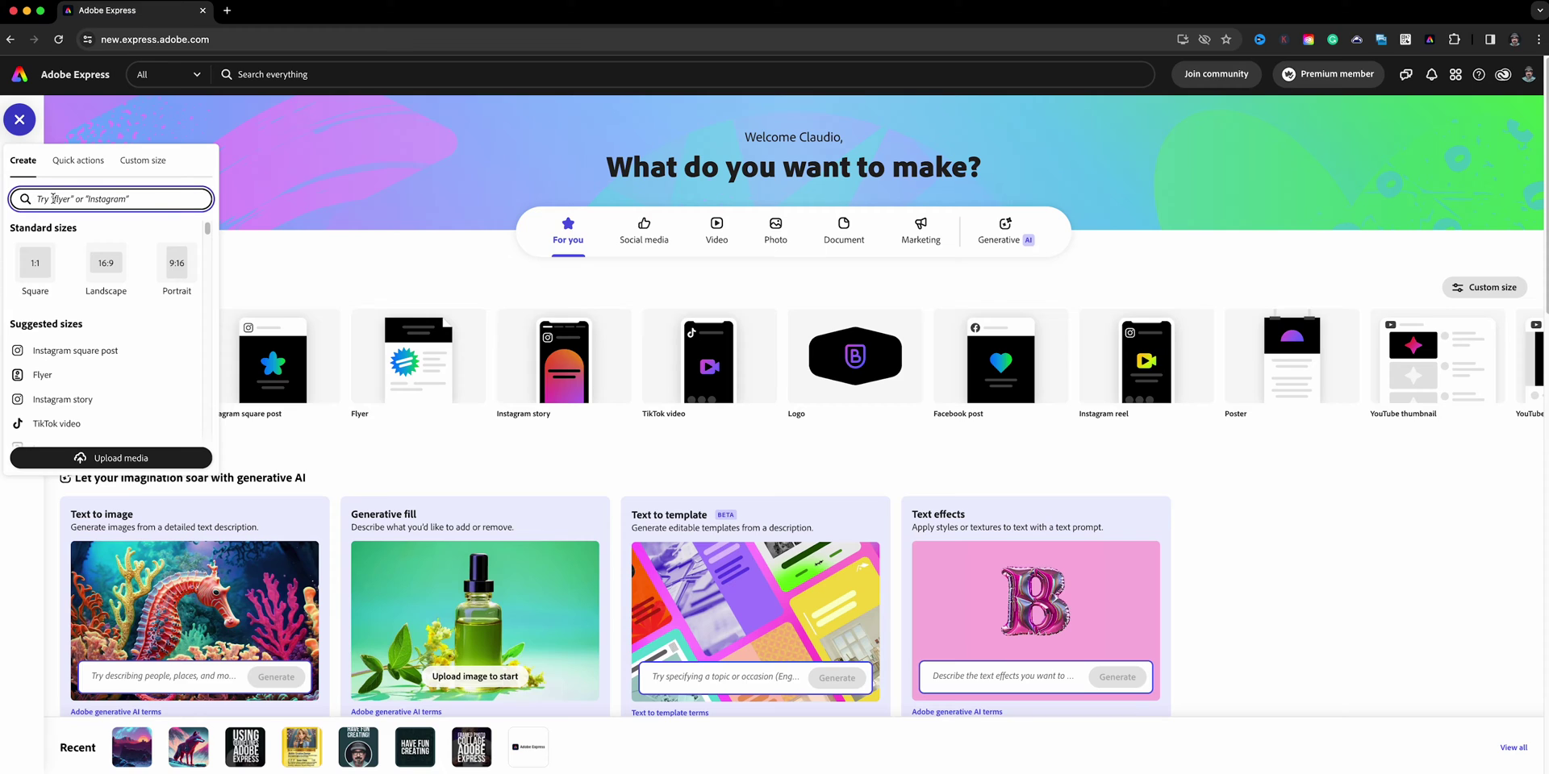
text(instagram)
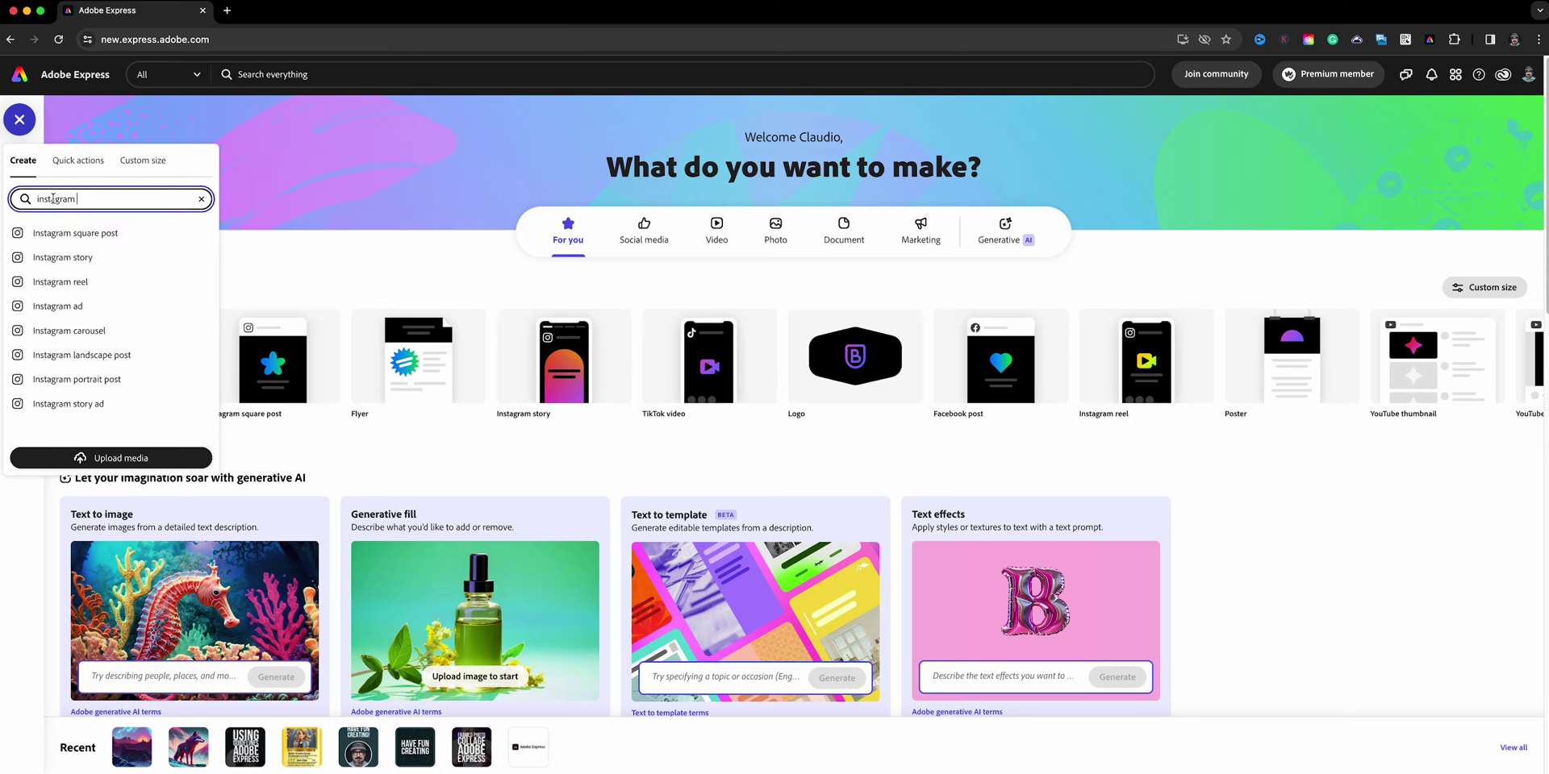
click(94, 306)
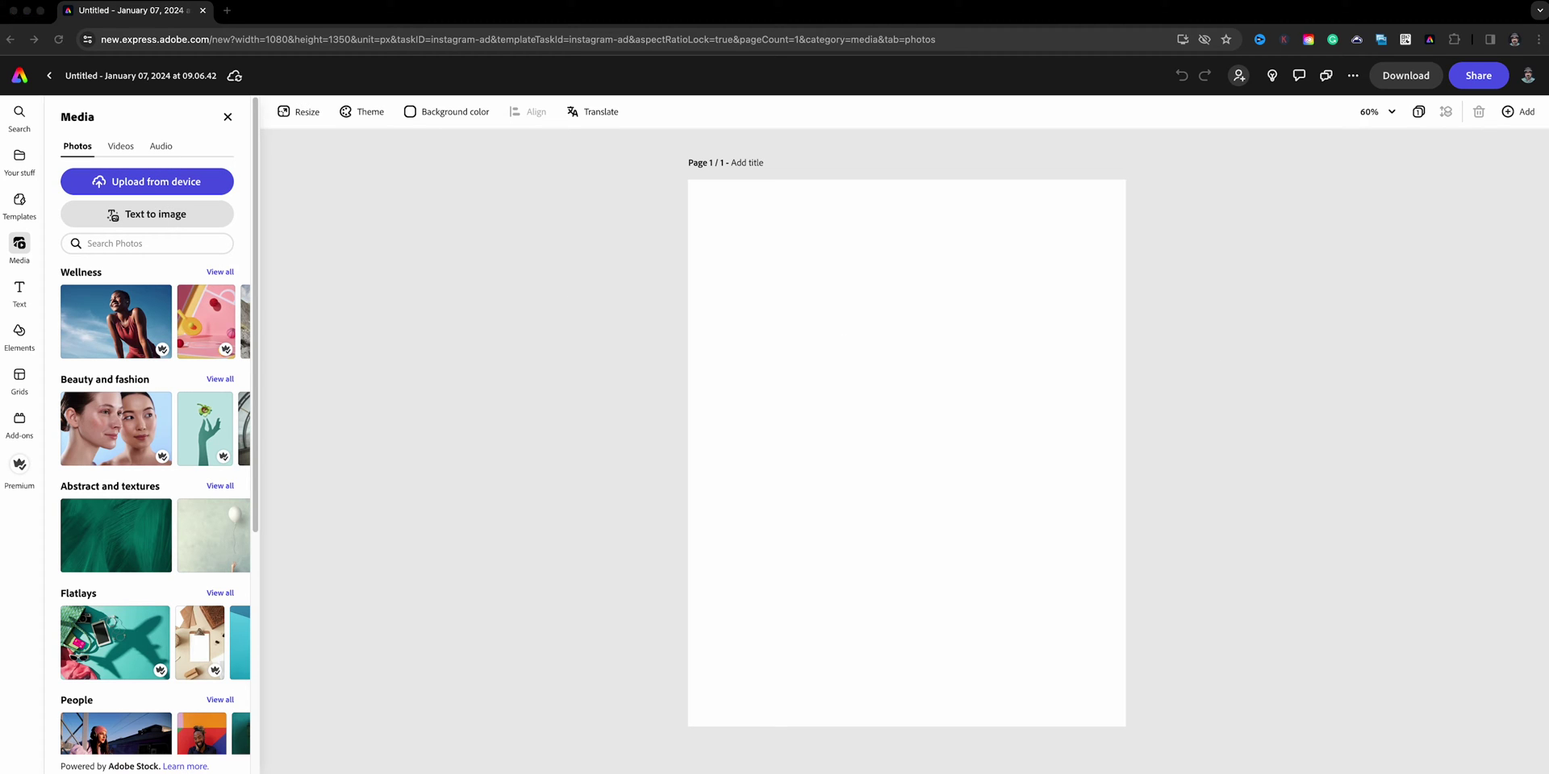
Place the man's portrait photo, scale it to fill the page, and remove its background.
drag(1266, 501, 847, 411)
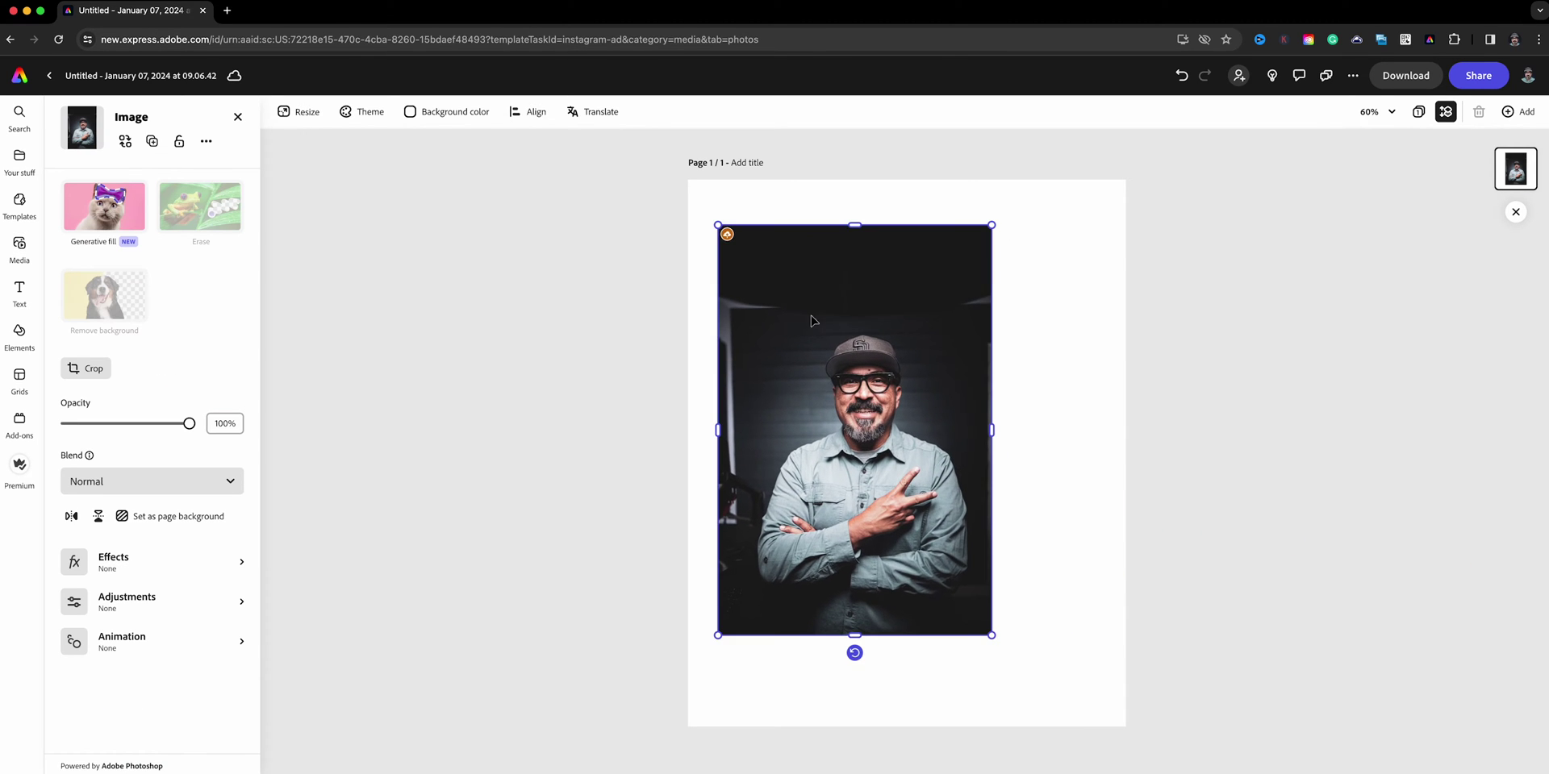
drag(991, 640, 1053, 722)
drag(1047, 227, 1149, 79)
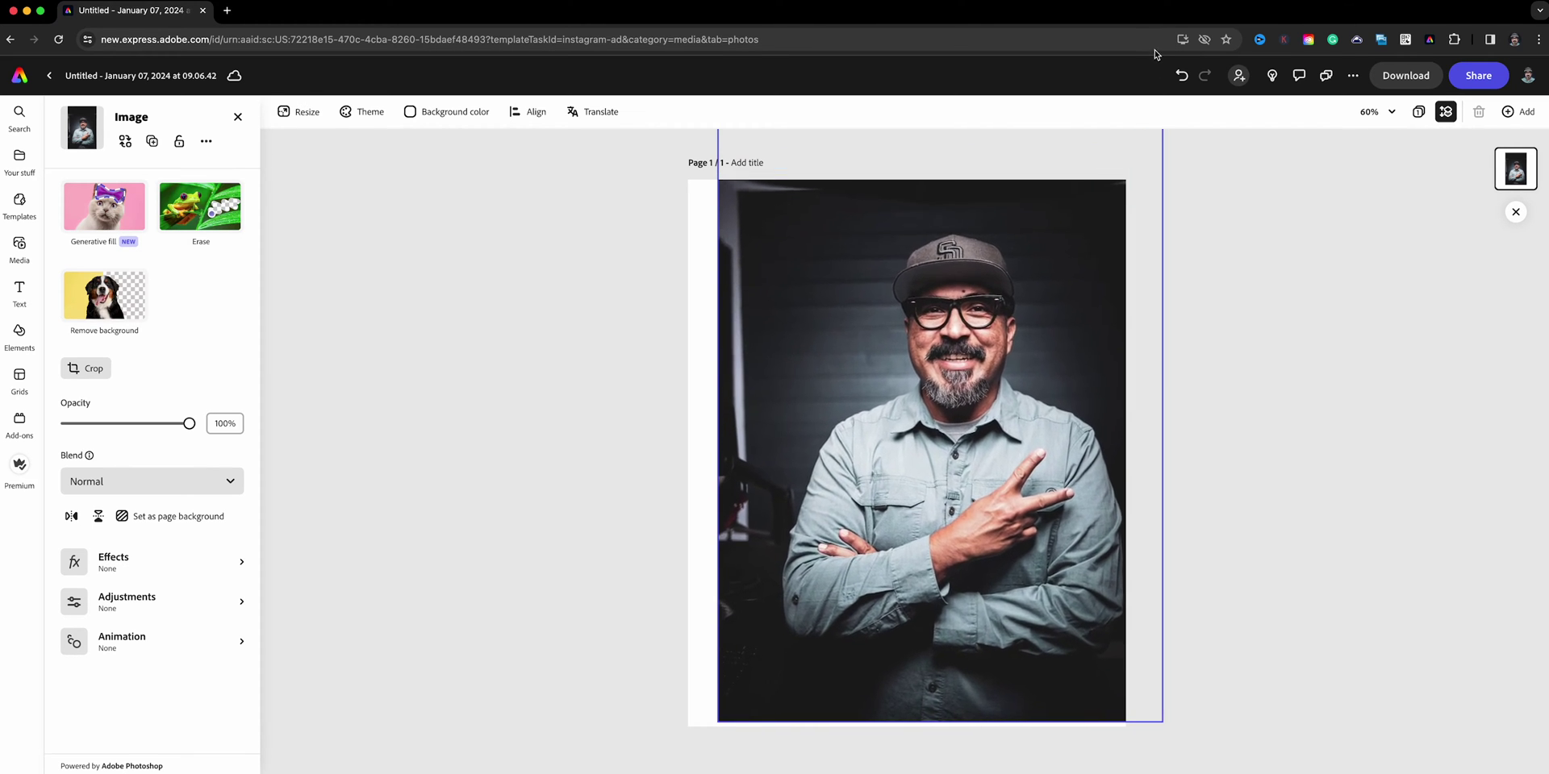
drag(965, 204, 934, 194)
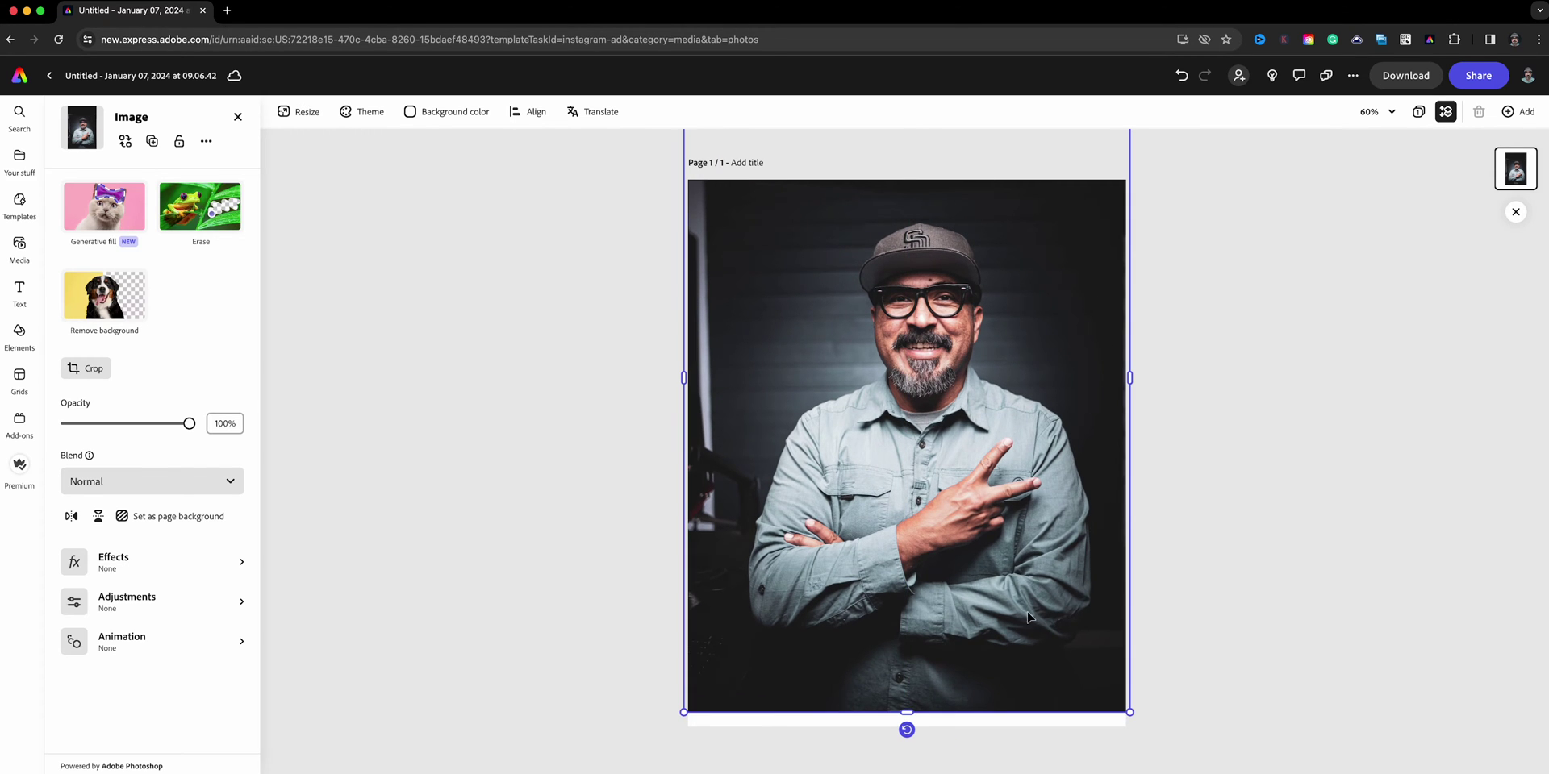
mouse_move(1130, 713)
mouse_down()
mouse_move(1158, 747)
mouse_move(1145, 737)
mouse_up()
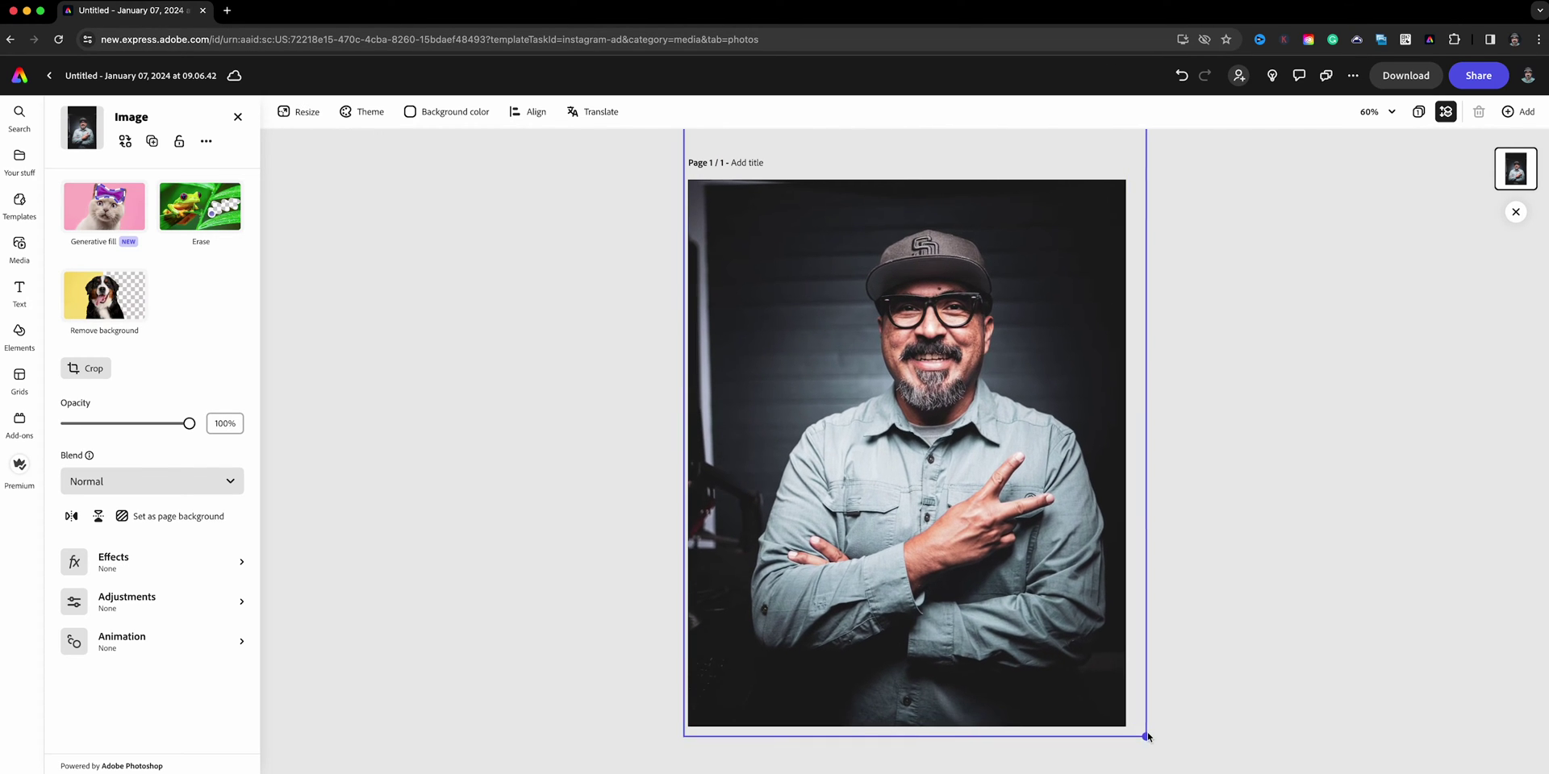
drag(1071, 684, 1053, 683)
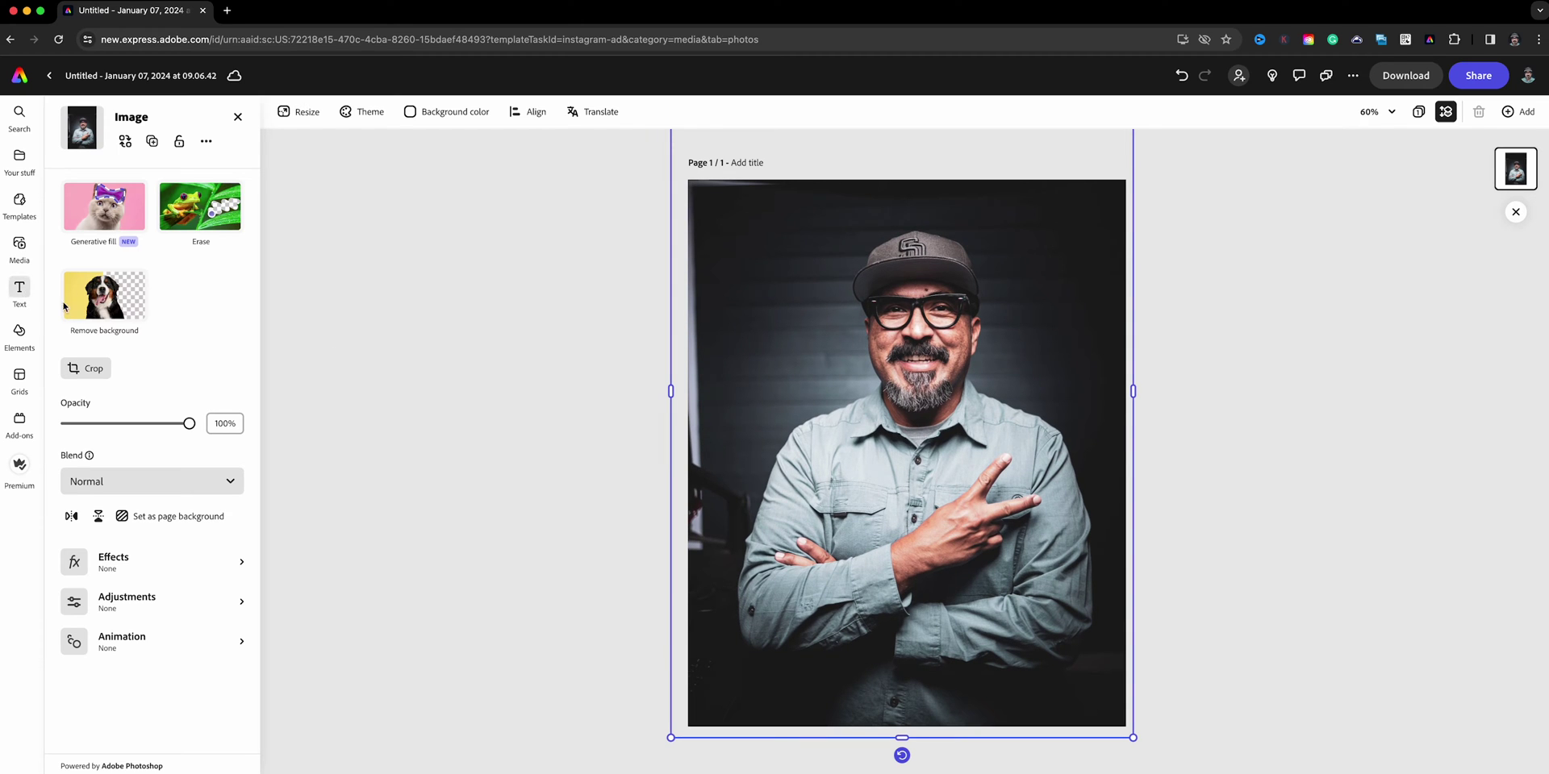
click(109, 319)
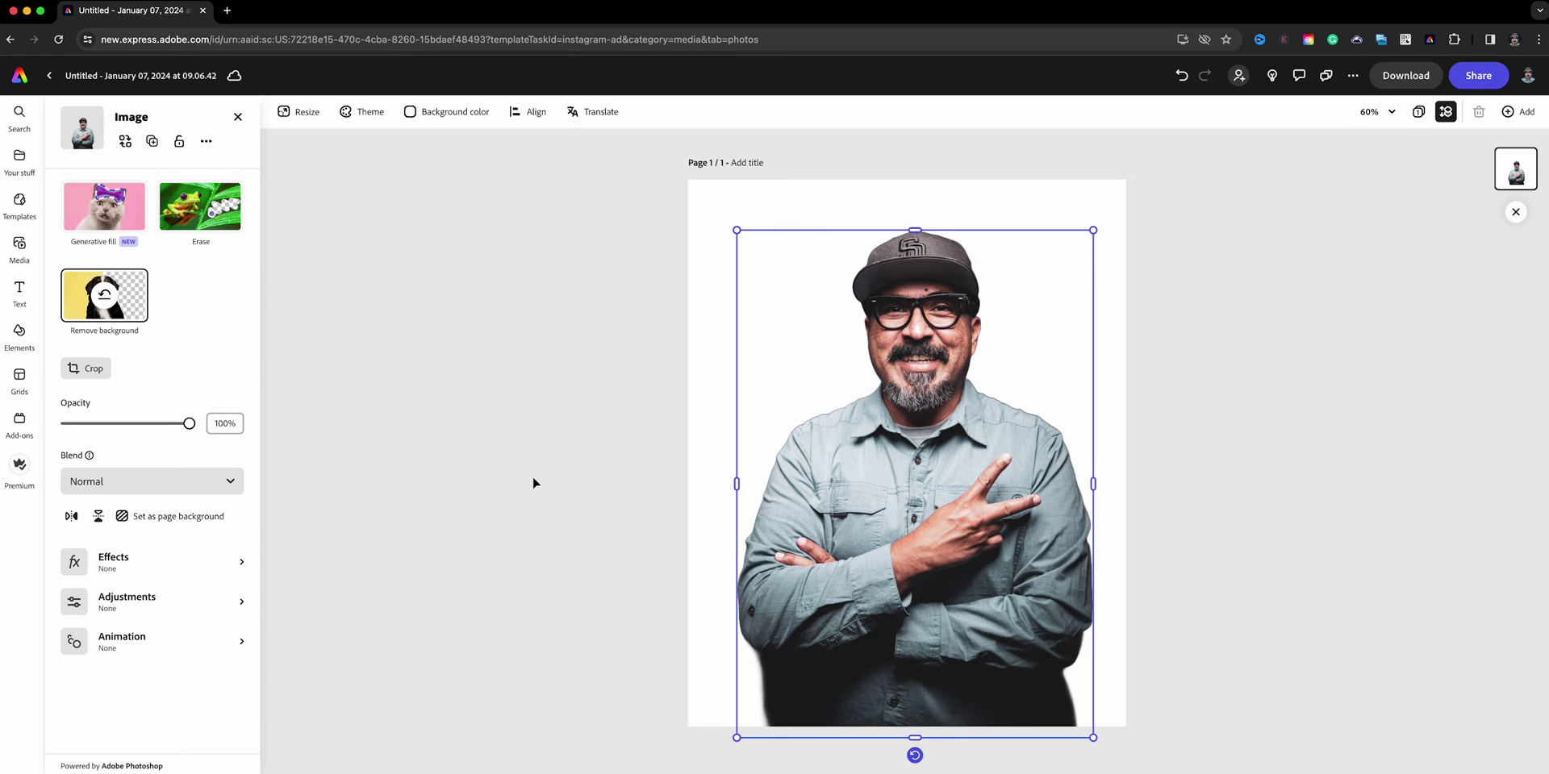
click(198, 224)
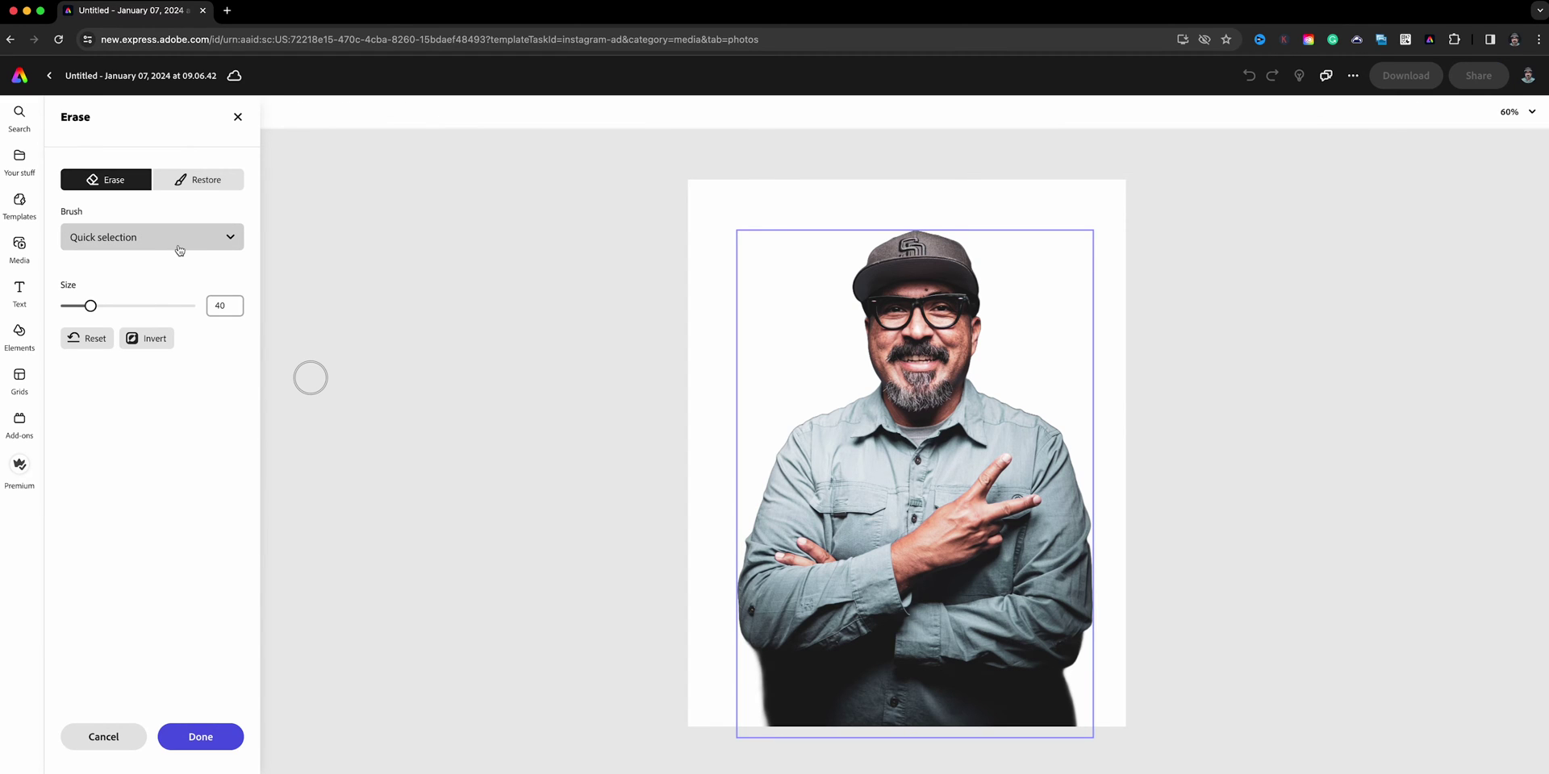
Erase the dark bottom corners with a smaller Circle brush, restore the lower edge, and apply.
click(167, 239)
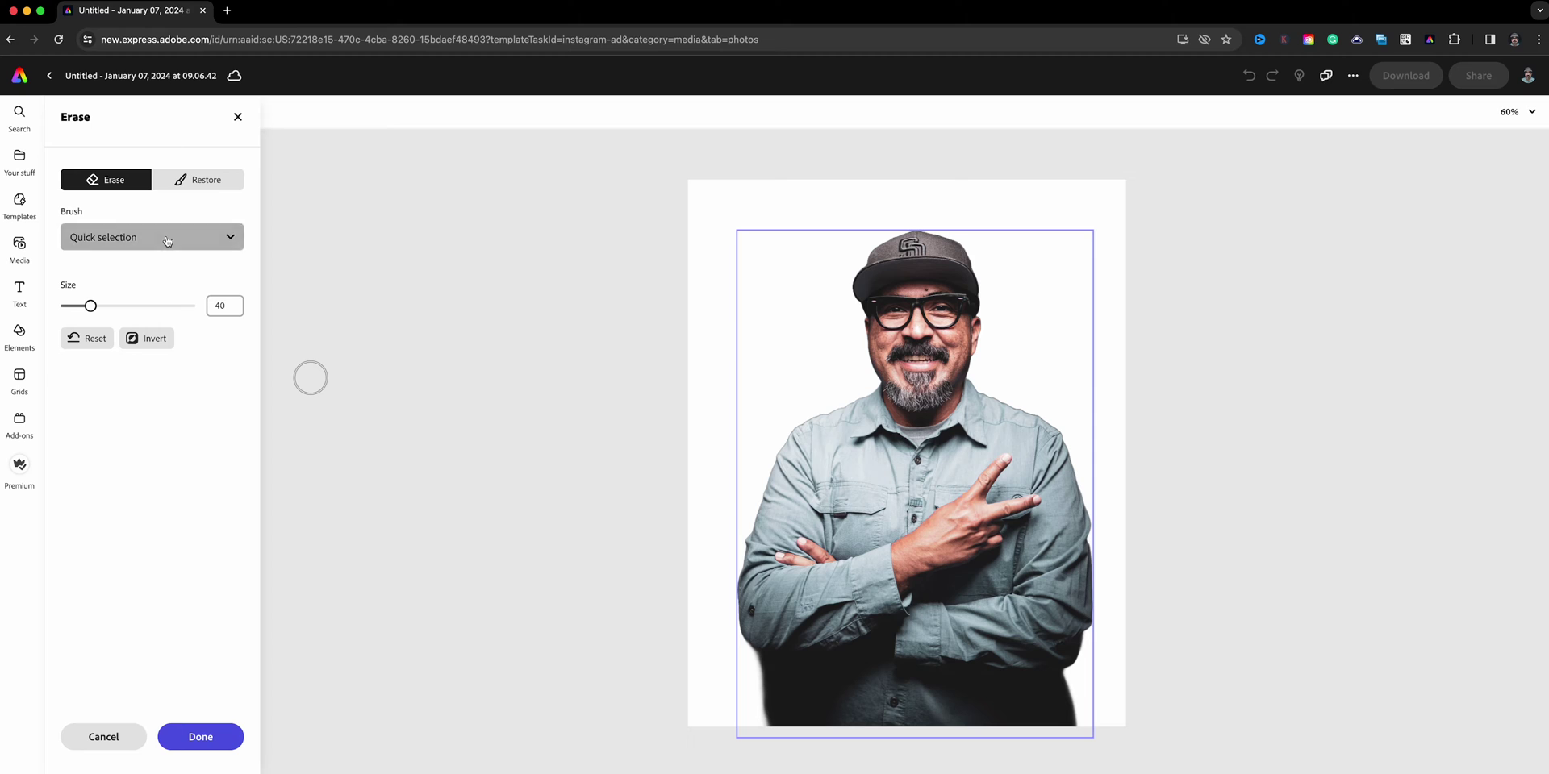
click(166, 310)
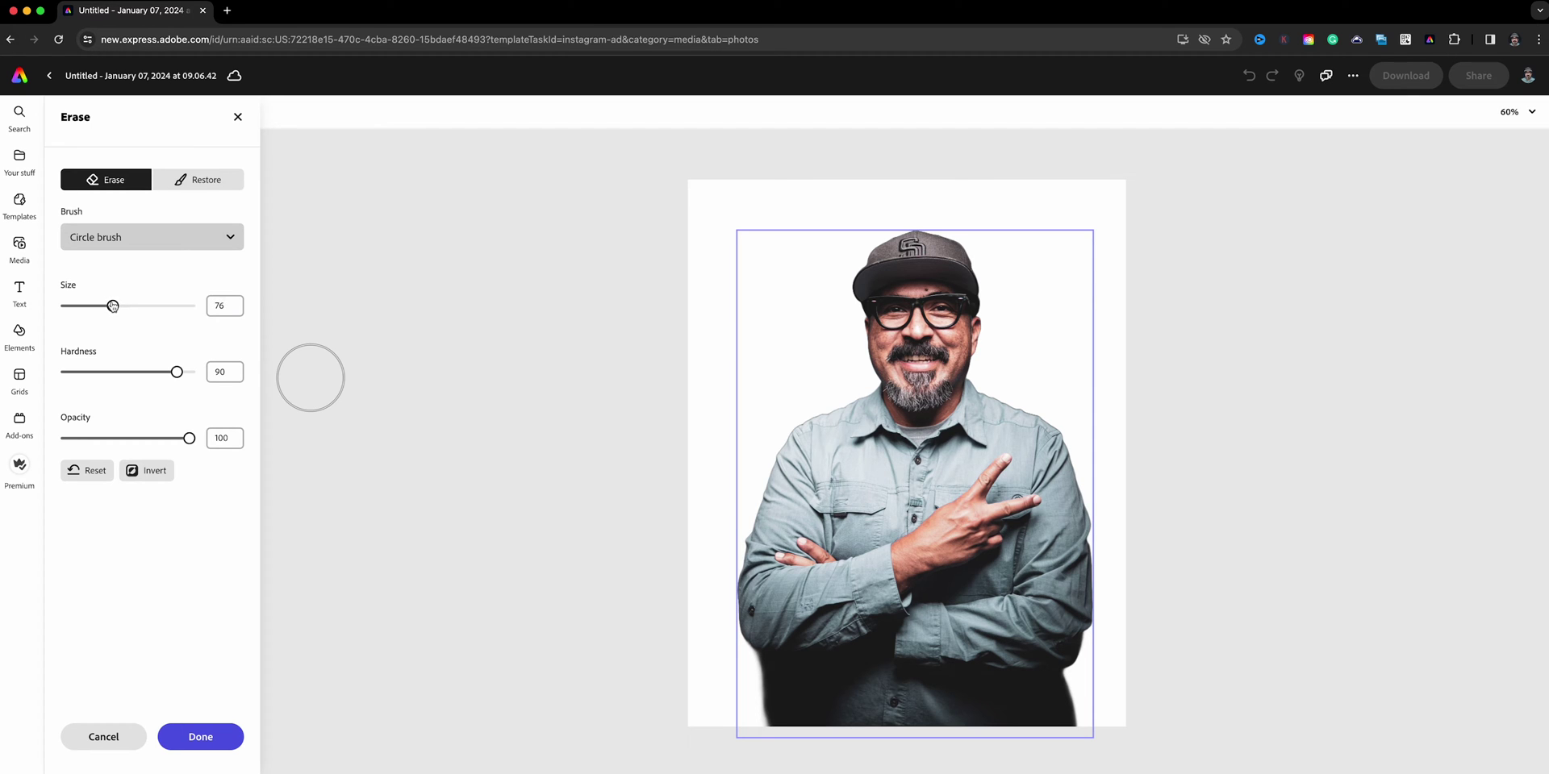
drag(108, 306, 103, 306)
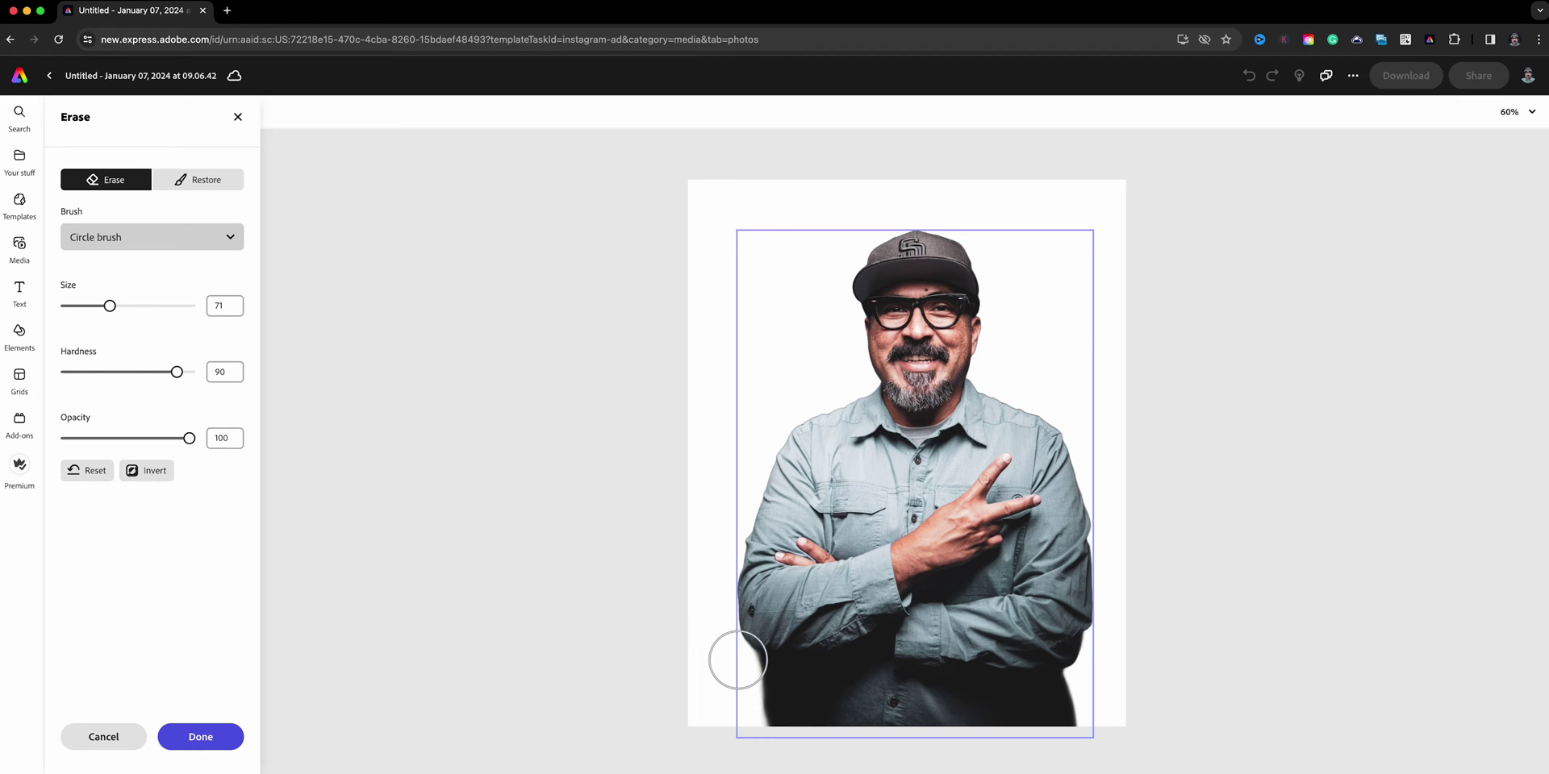
mouse_move(740, 667)
mouse_down()
mouse_move(760, 713)
mouse_move(772, 694)
mouse_move(767, 715)
mouse_move(766, 700)
mouse_up()
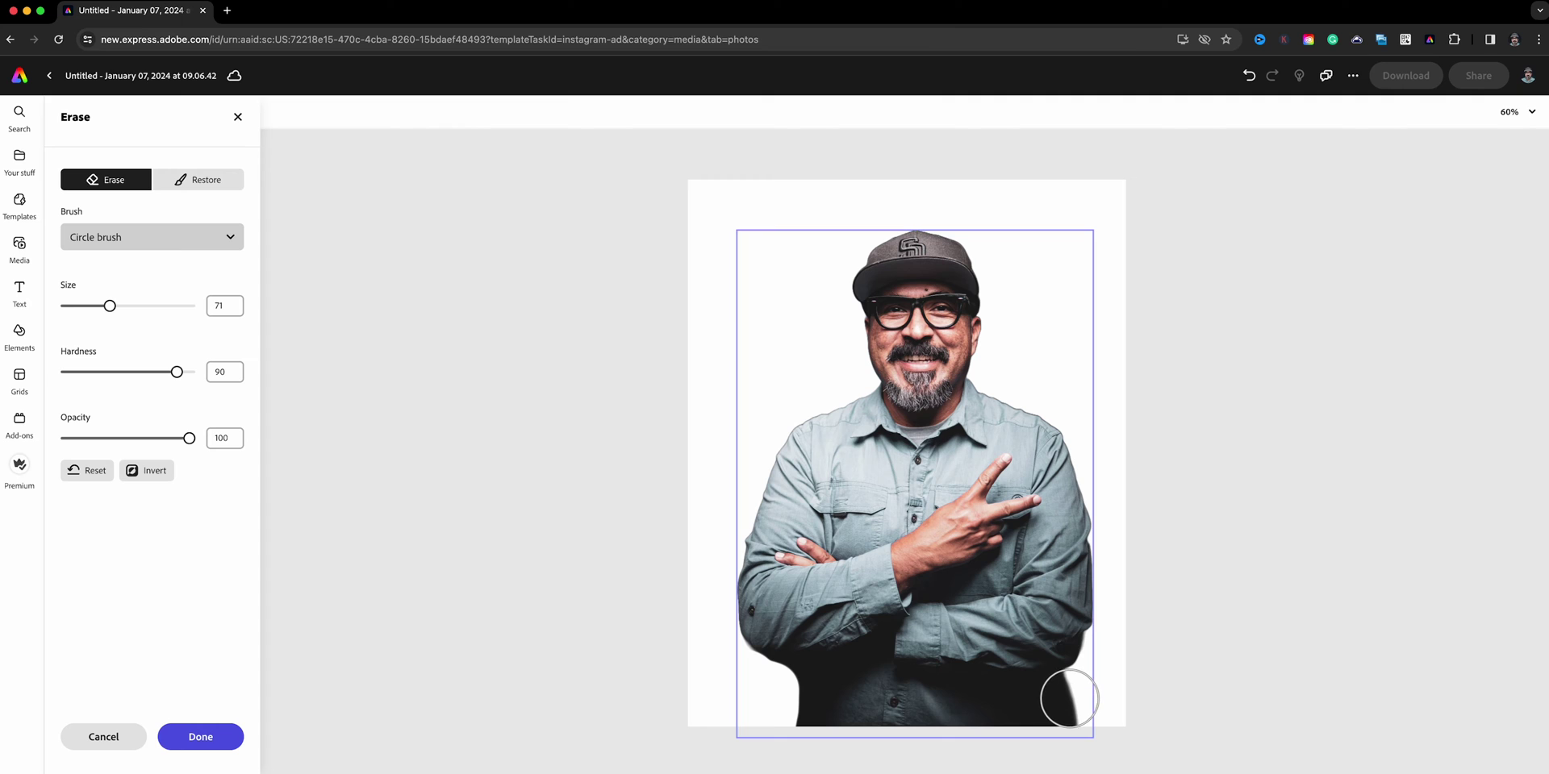
drag(1069, 698, 1064, 700)
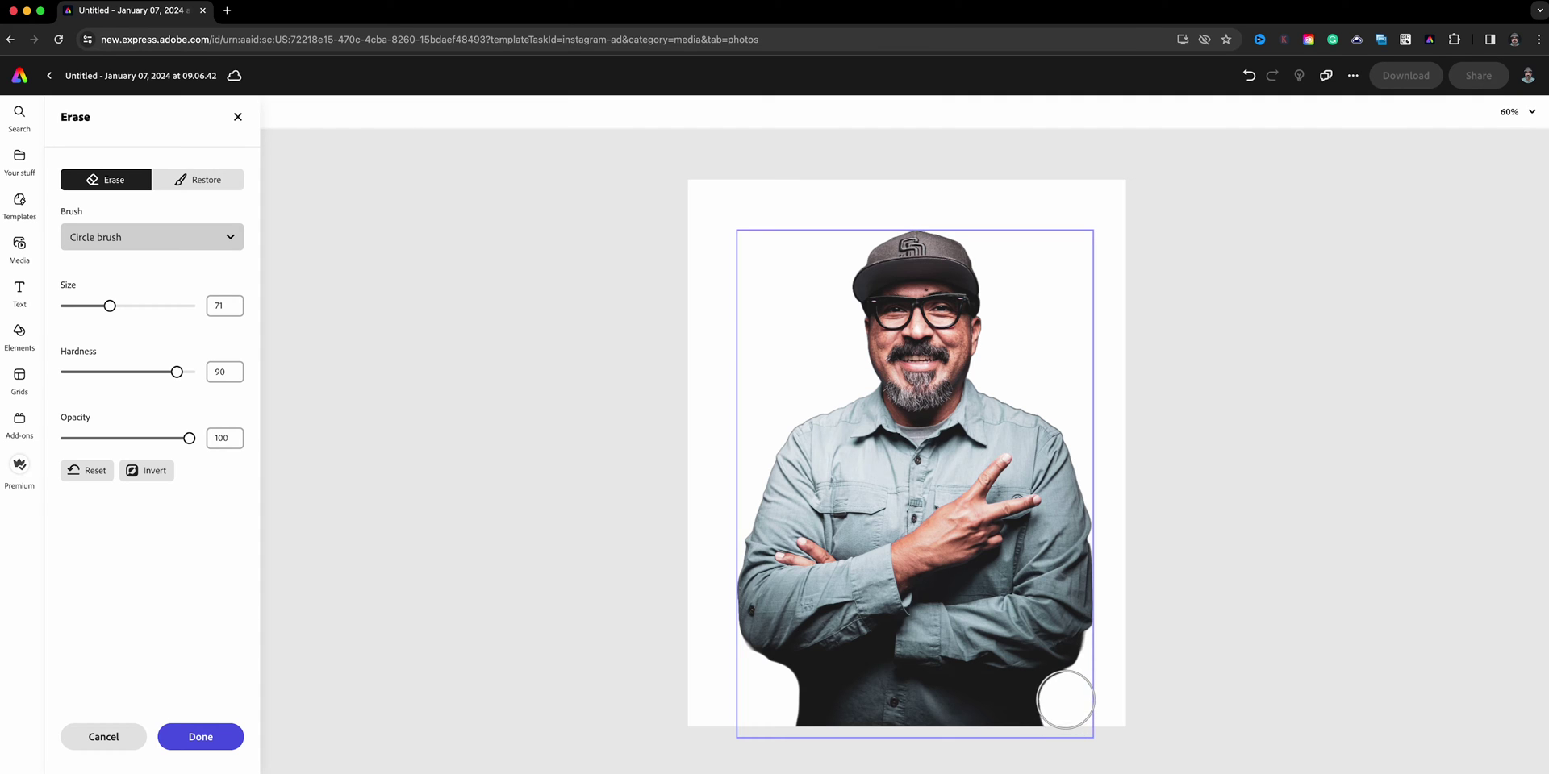
click(211, 179)
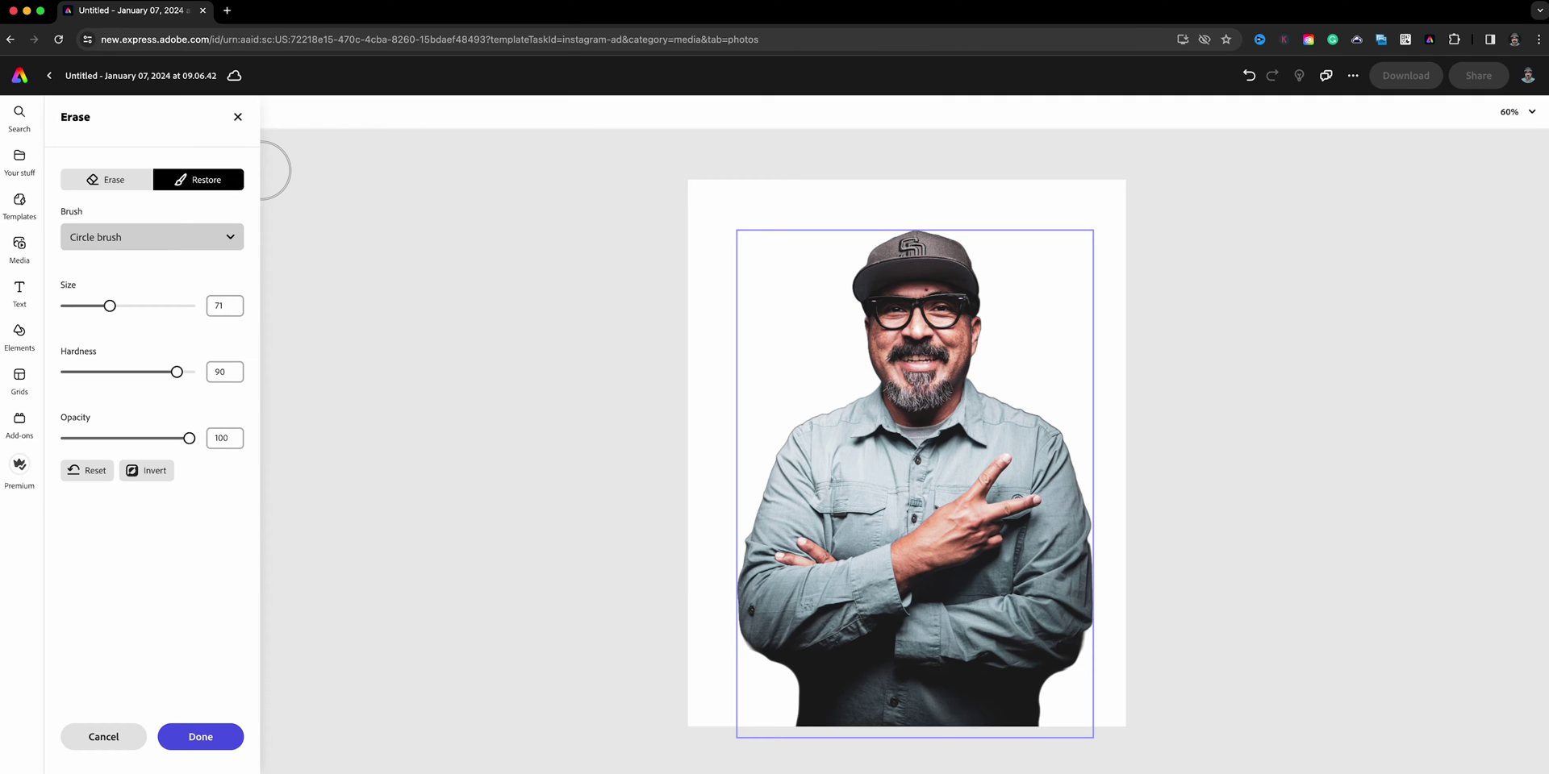
drag(1014, 702, 1017, 722)
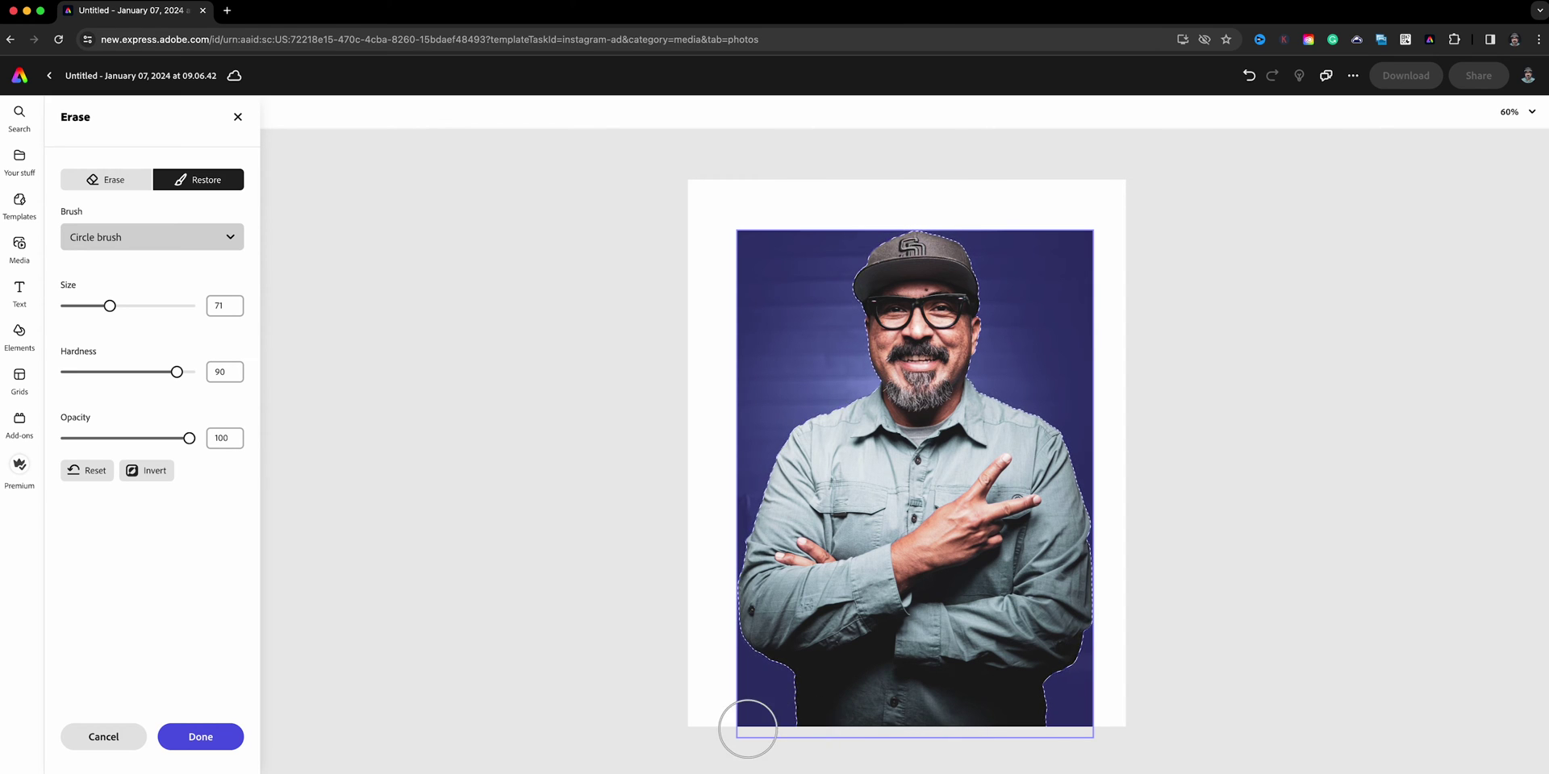
click(214, 737)
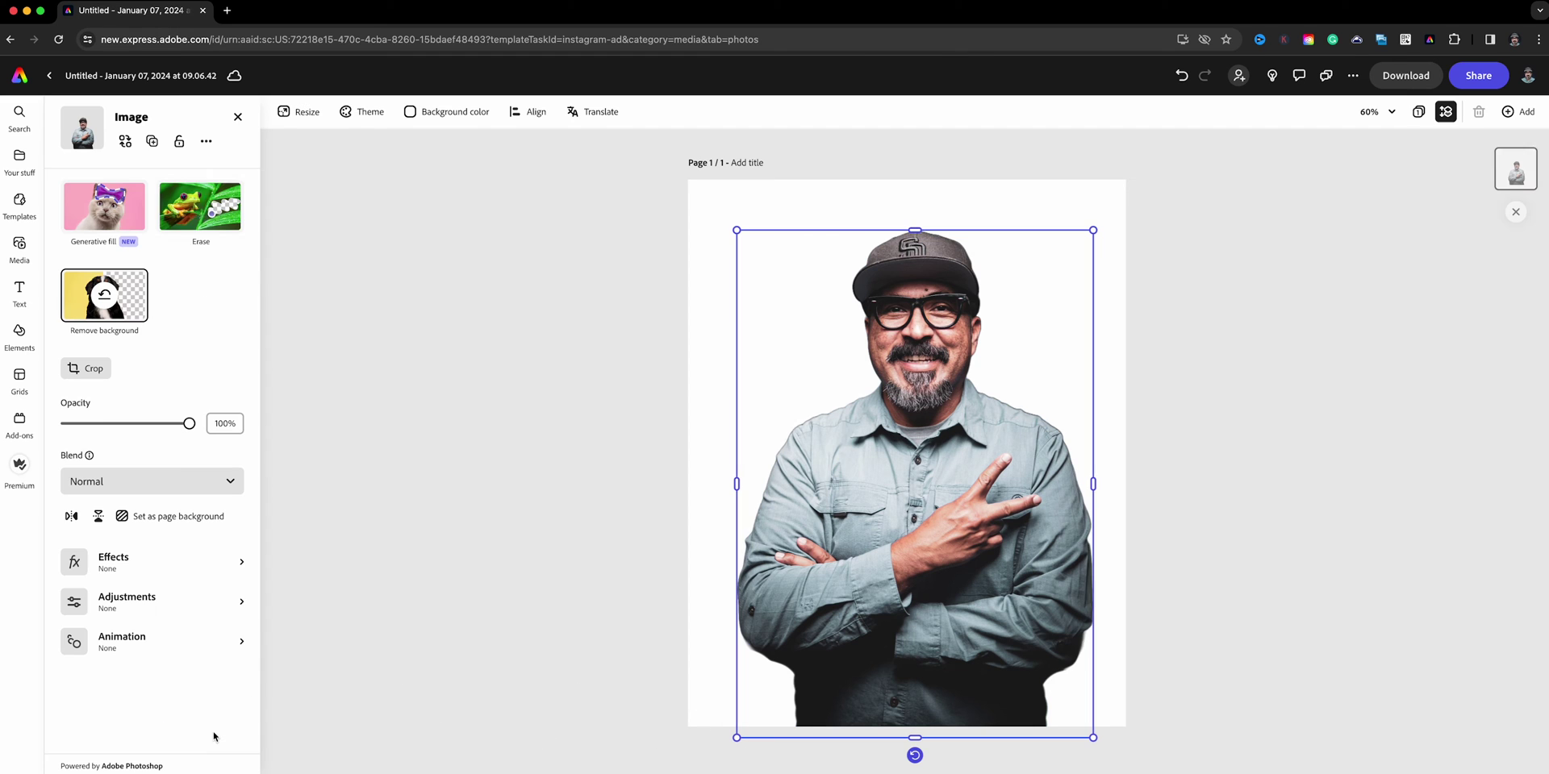
Undo the stray move, then set saturation -100, contrast 37, brightness 22 and shadows -56.
key(super+z)
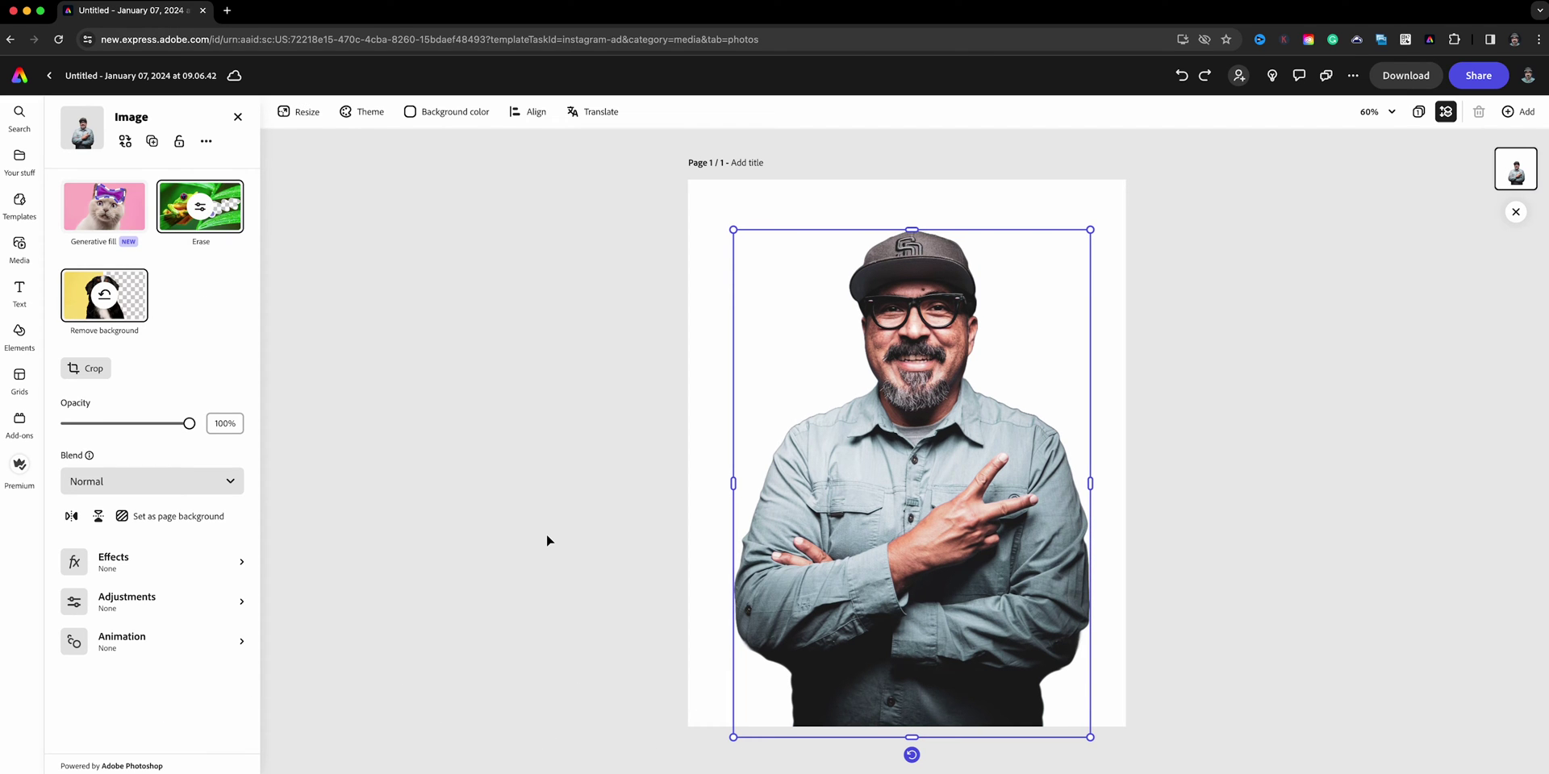
click(159, 605)
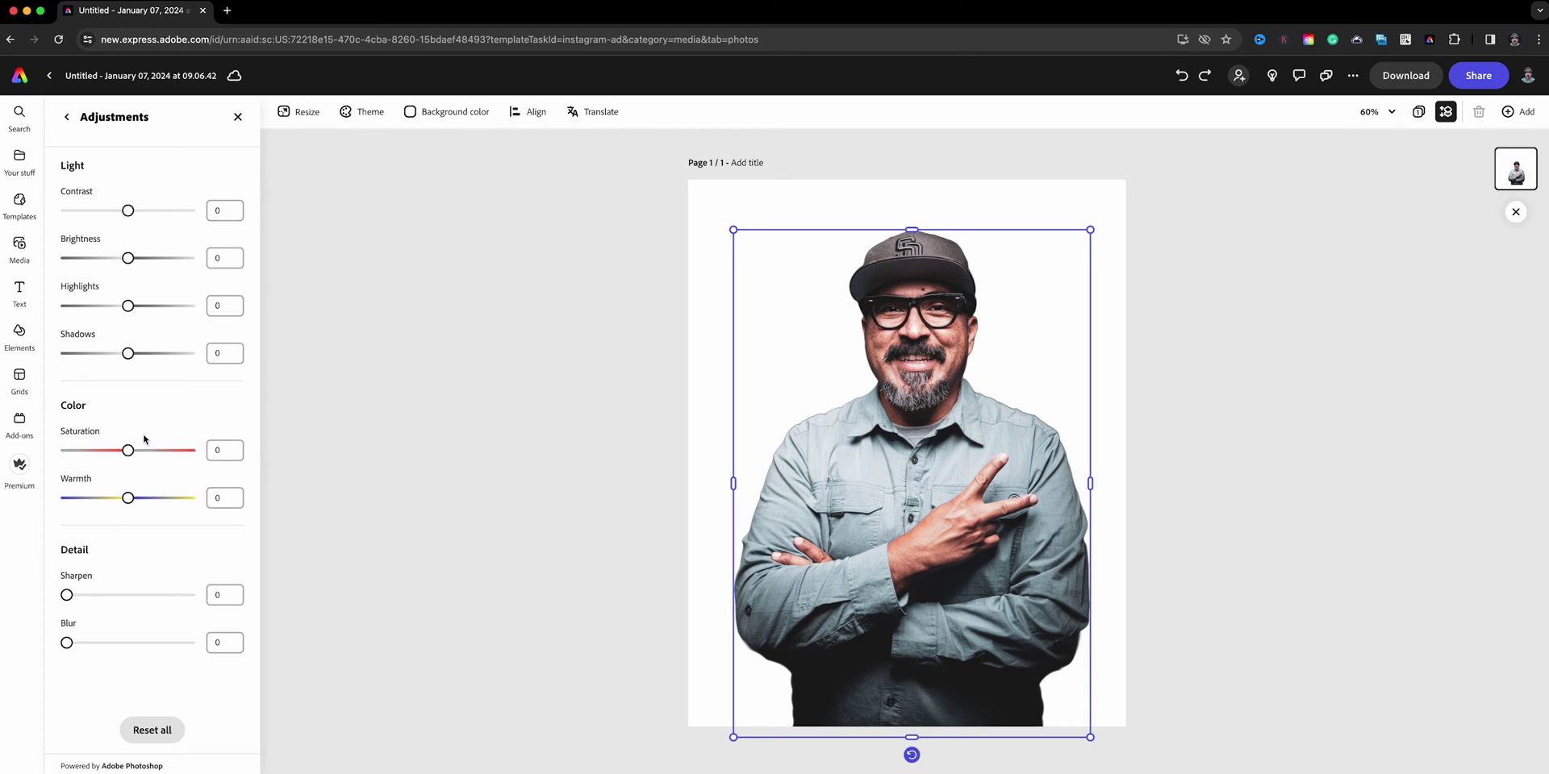
drag(117, 453, 40, 437)
drag(127, 354, 89, 353)
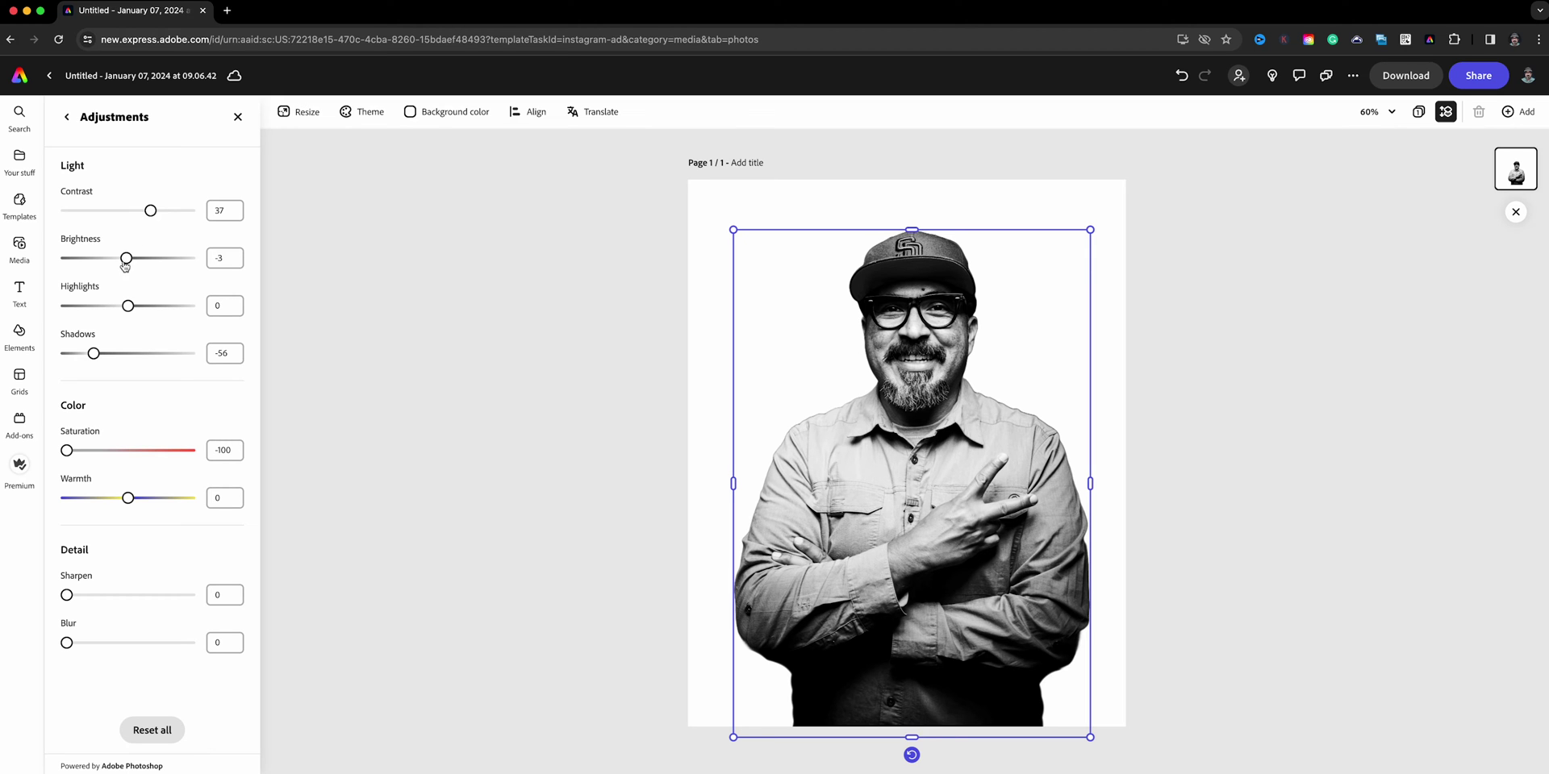
drag(125, 266, 123, 316)
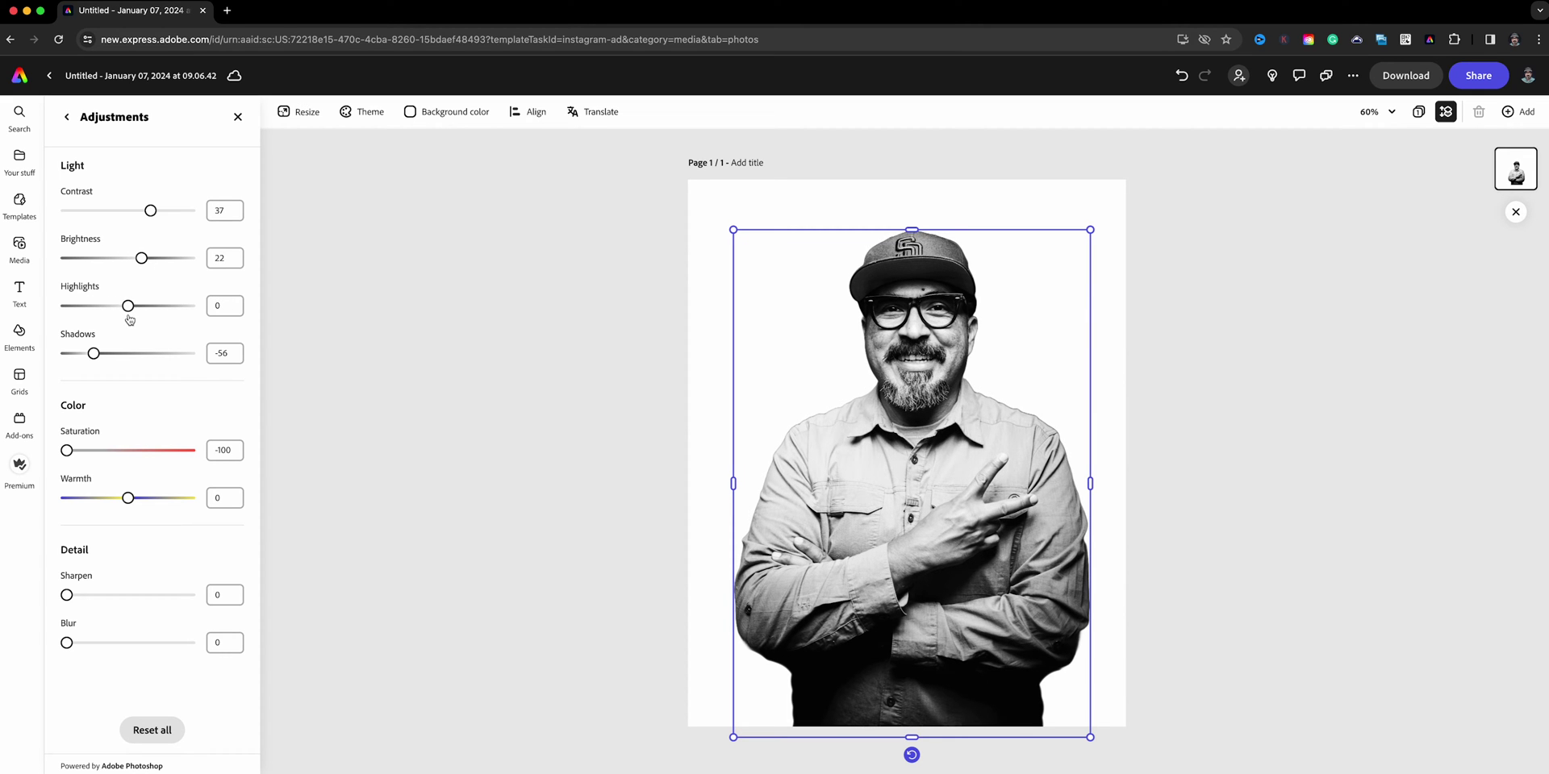
click(237, 117)
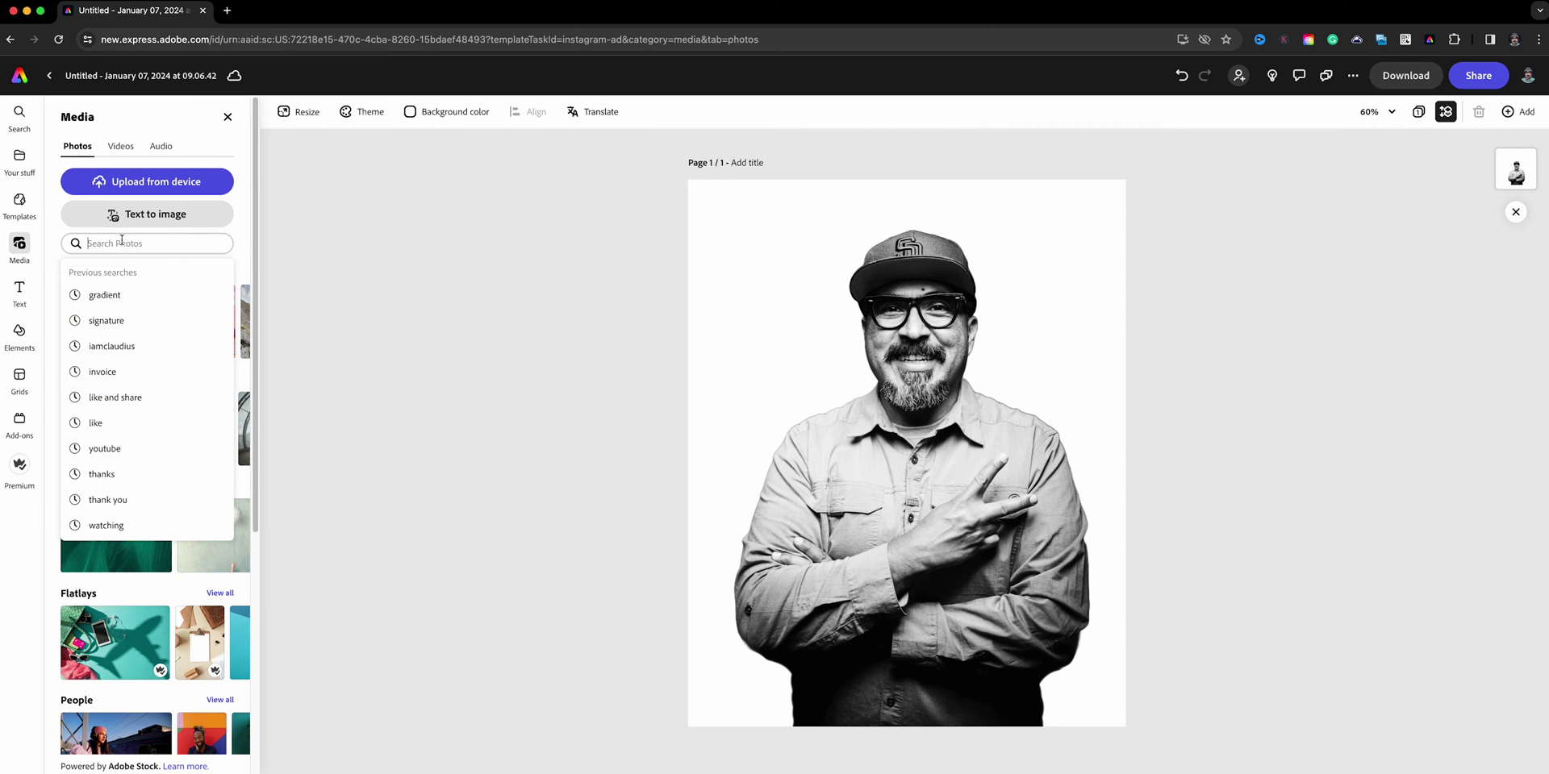
Search stock photos for 'gradient' and browse through the Photos results.
text(grad)
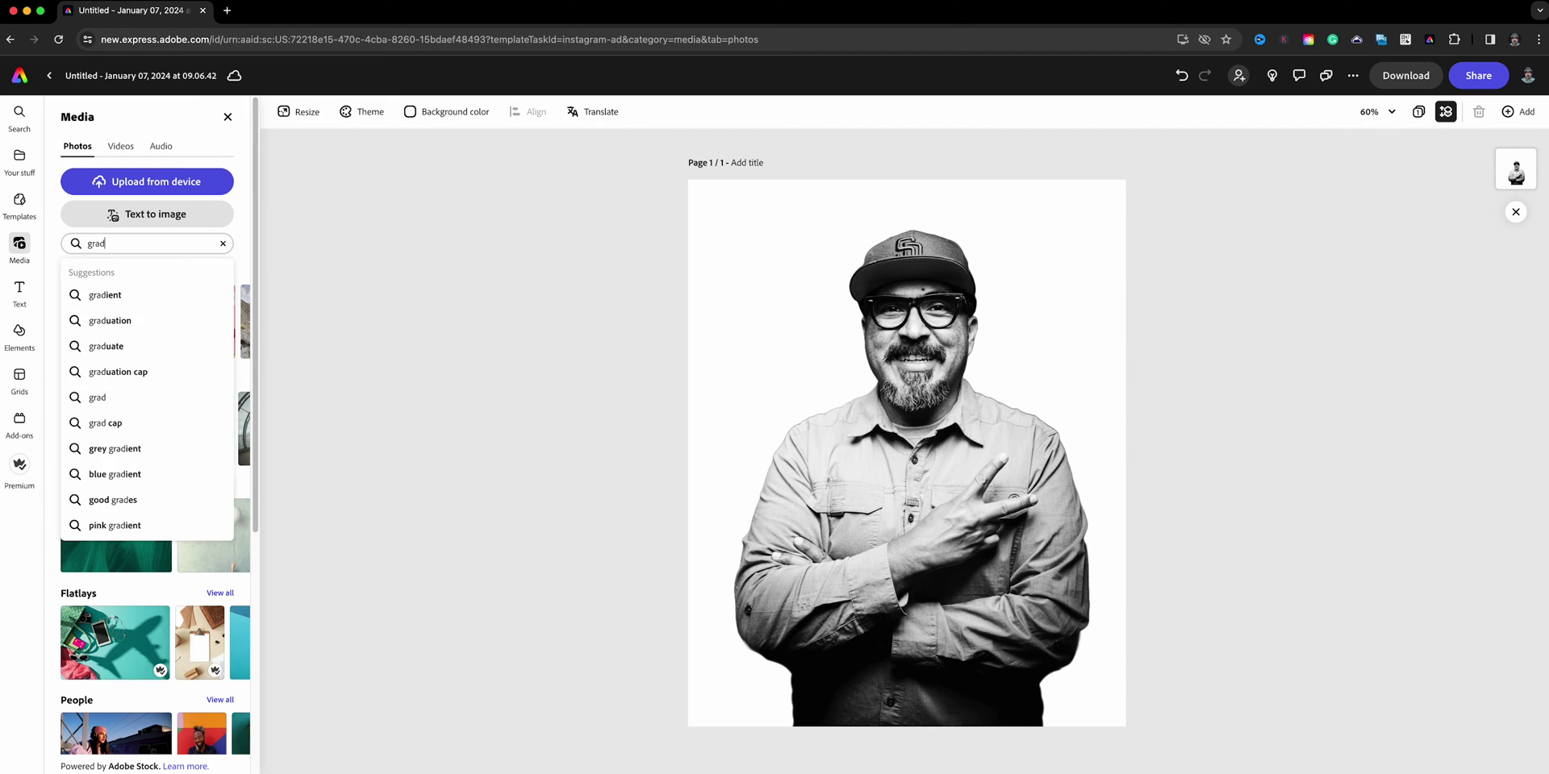
text(ient)
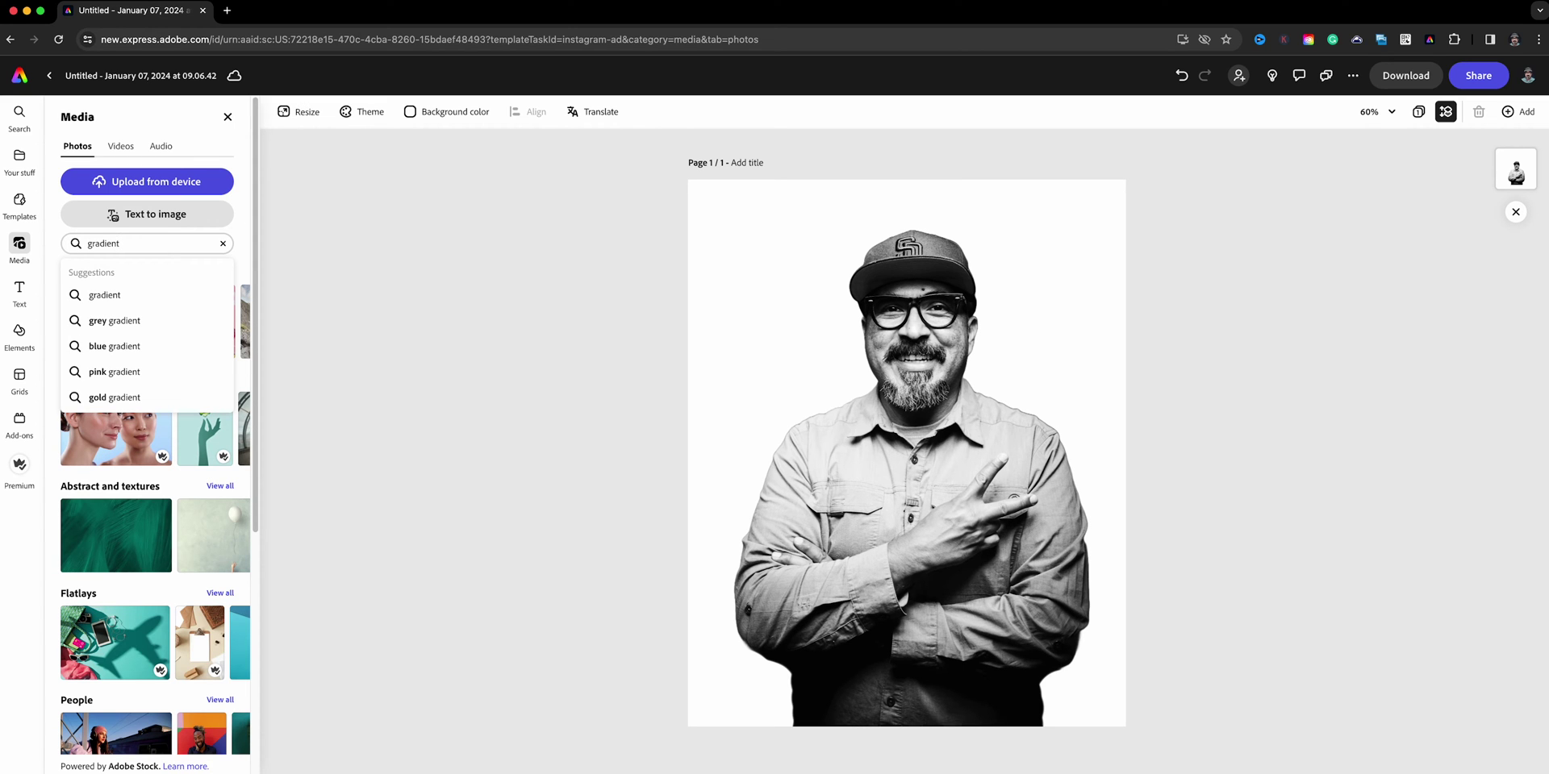
key(Return)
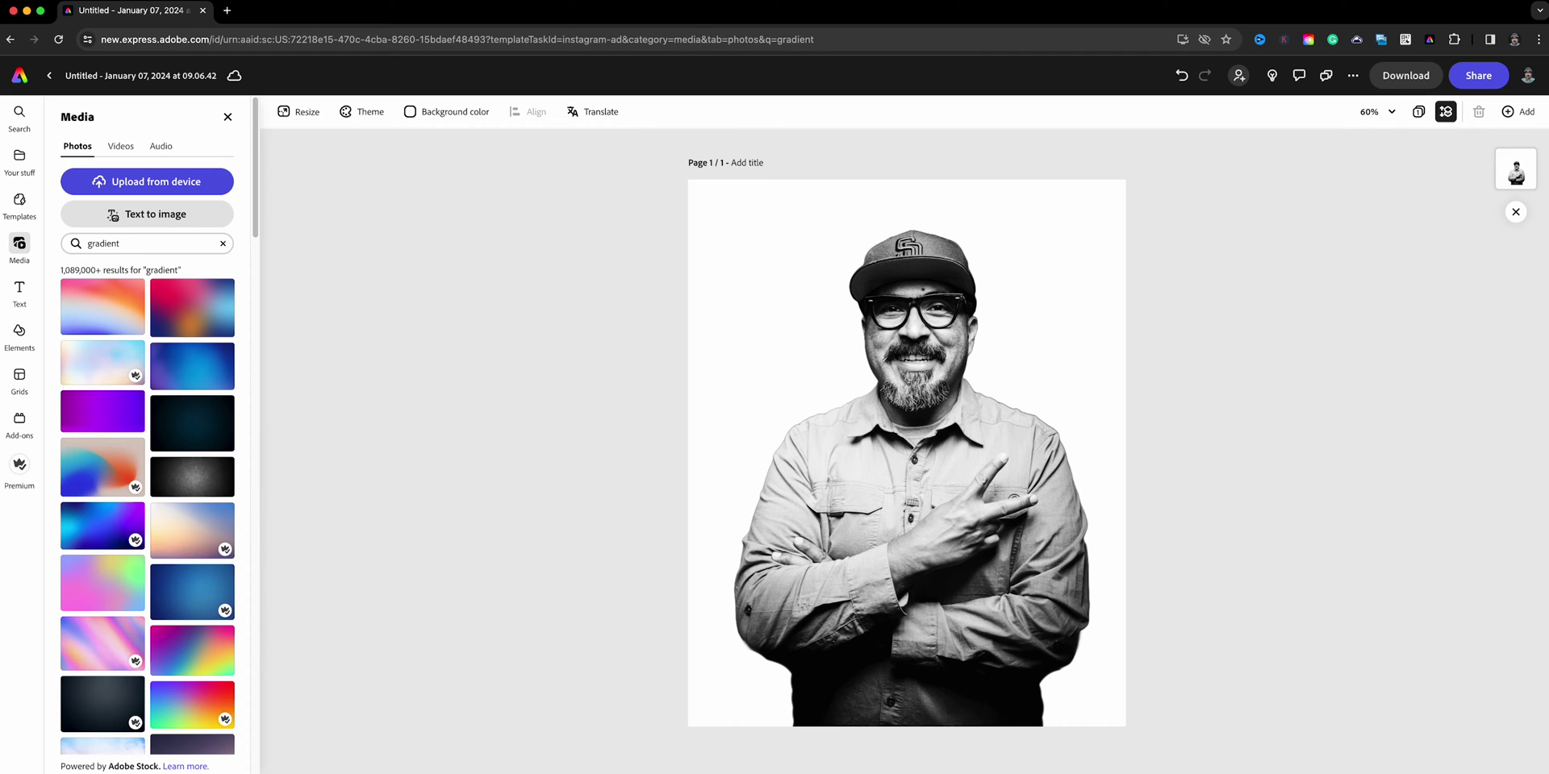
scroll(116, 523, down, 10)
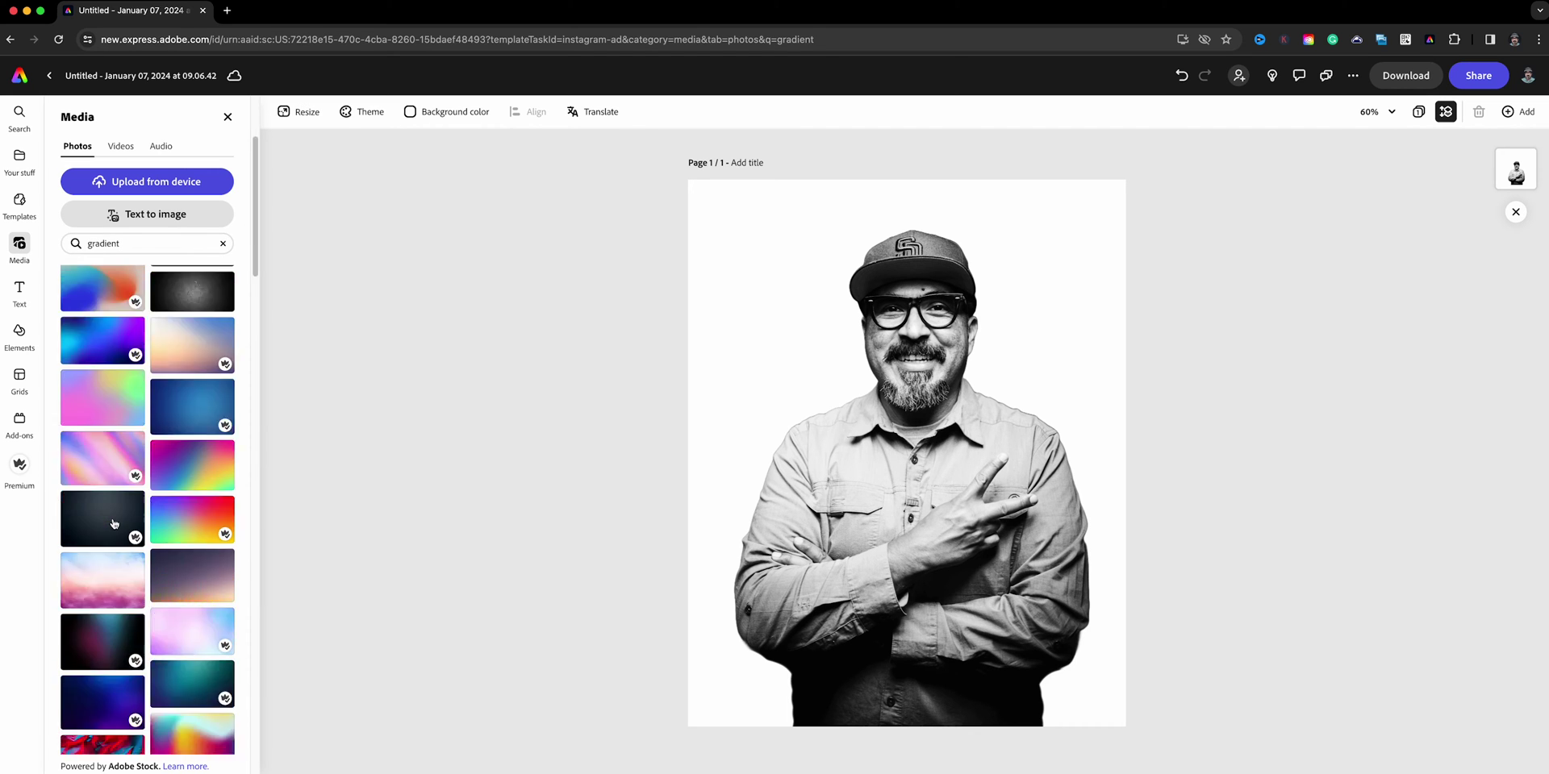
scroll(115, 524, down, 10)
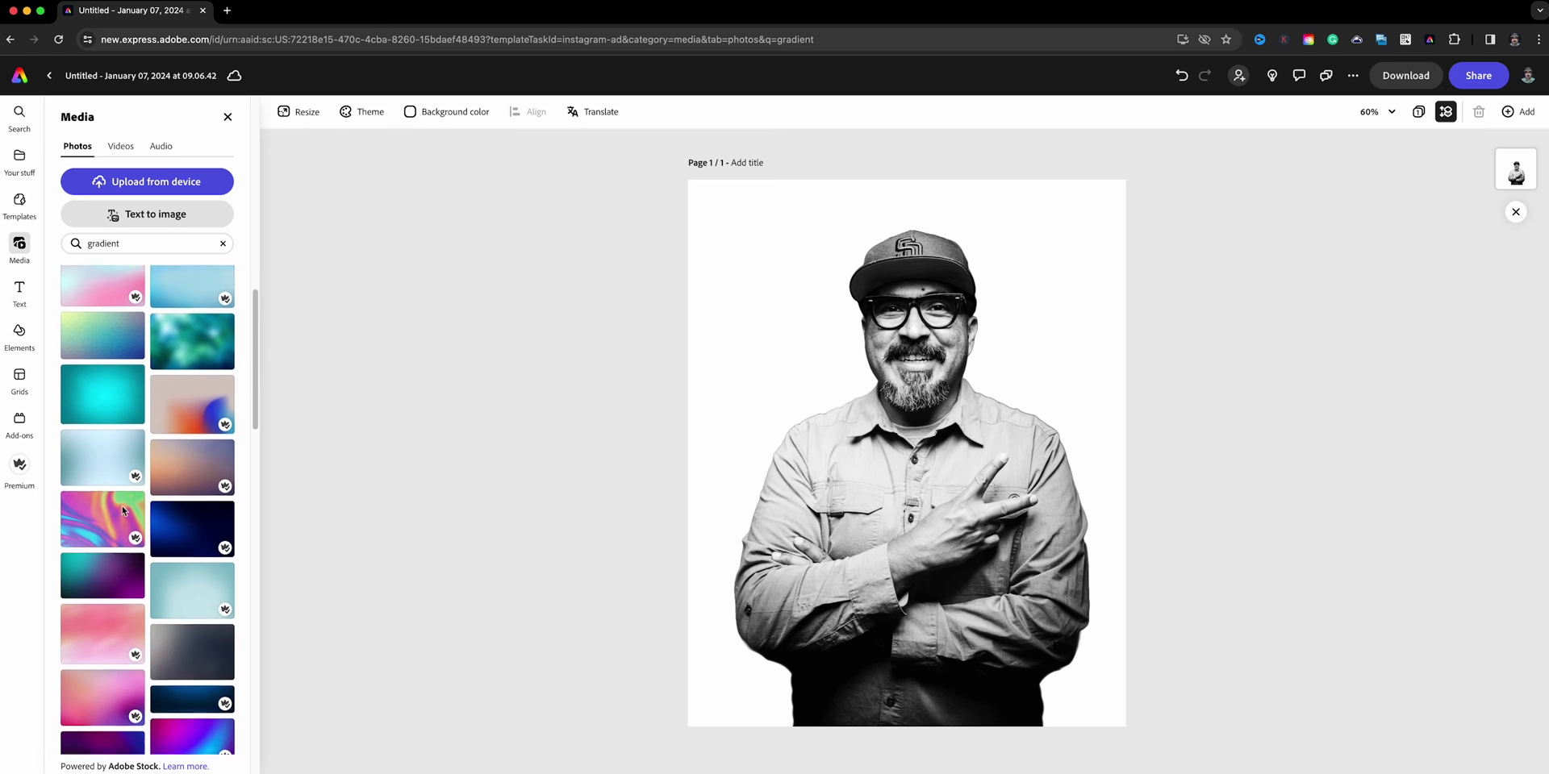
scroll(123, 511, down, 10)
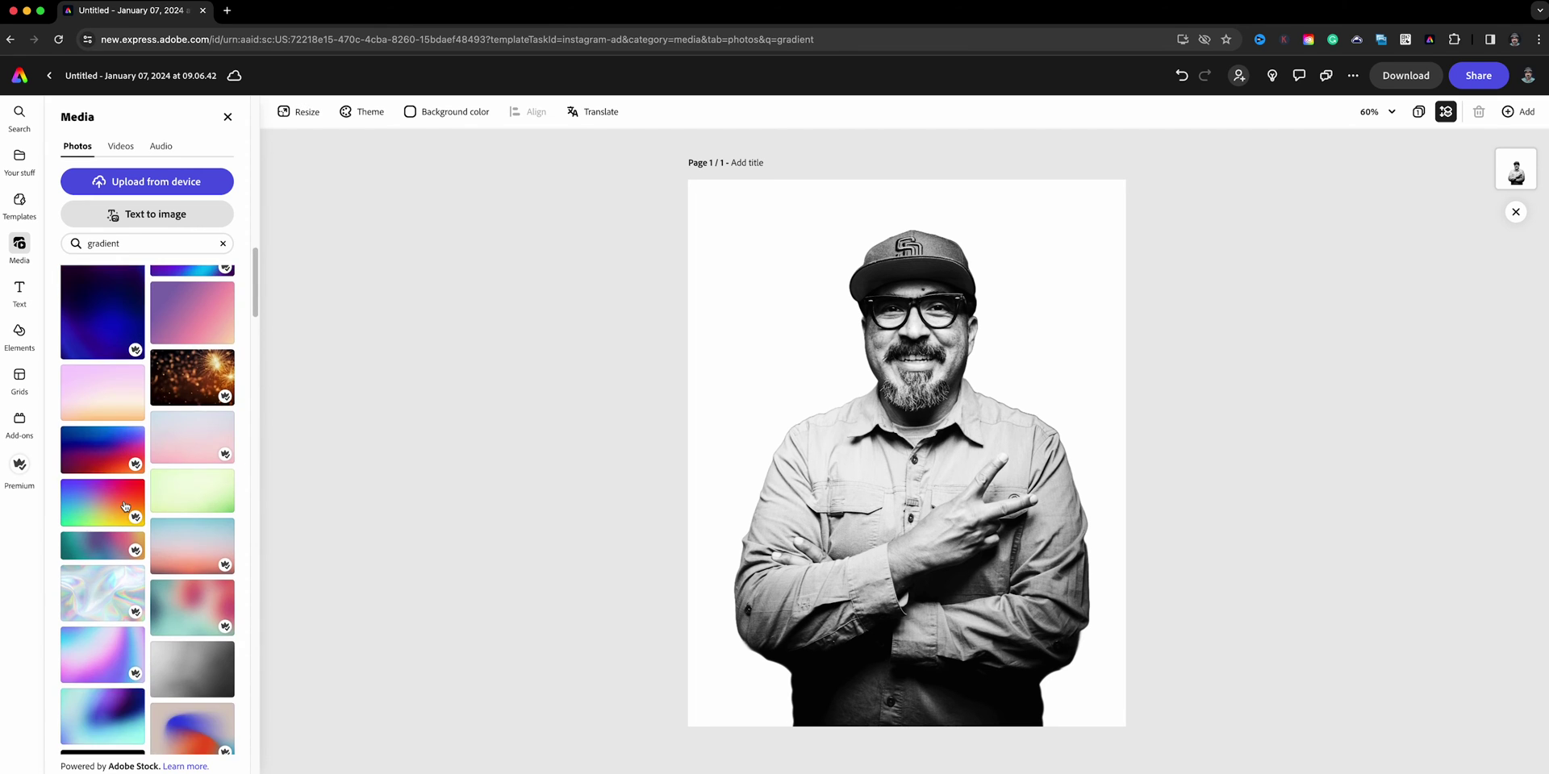
scroll(125, 506, down, 10)
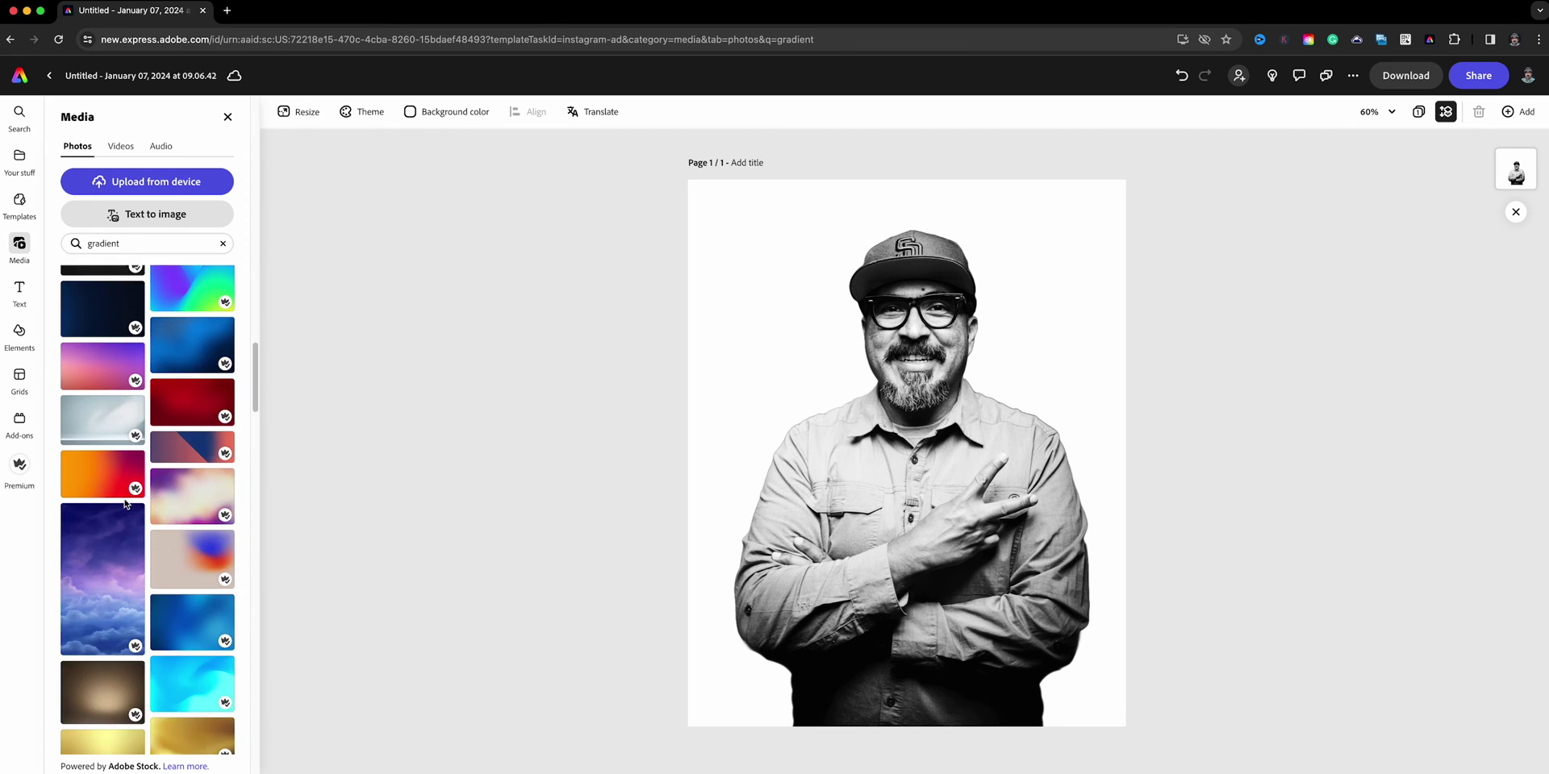
scroll(126, 500, down, 10)
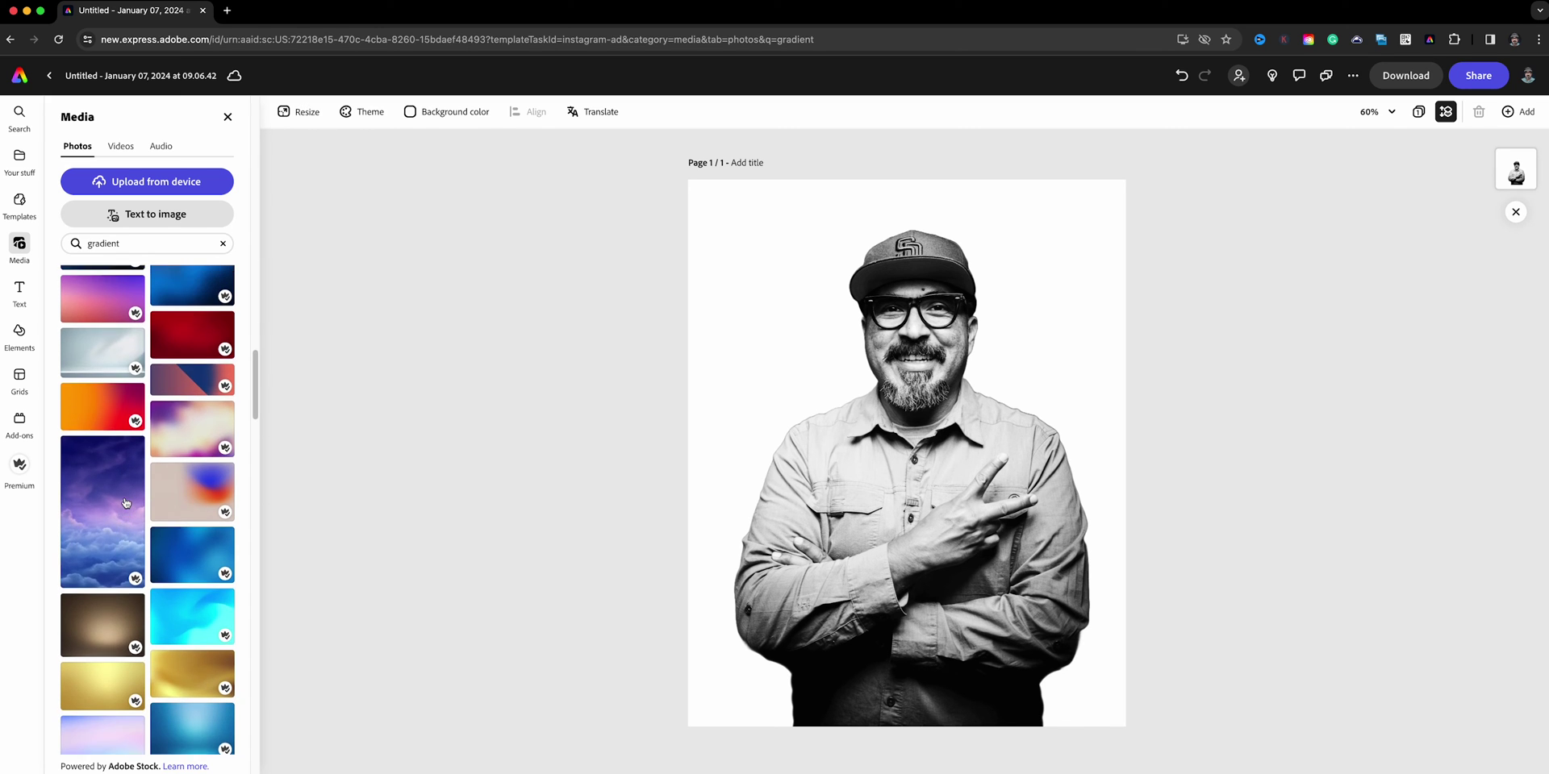
scroll(125, 497, up, 5)
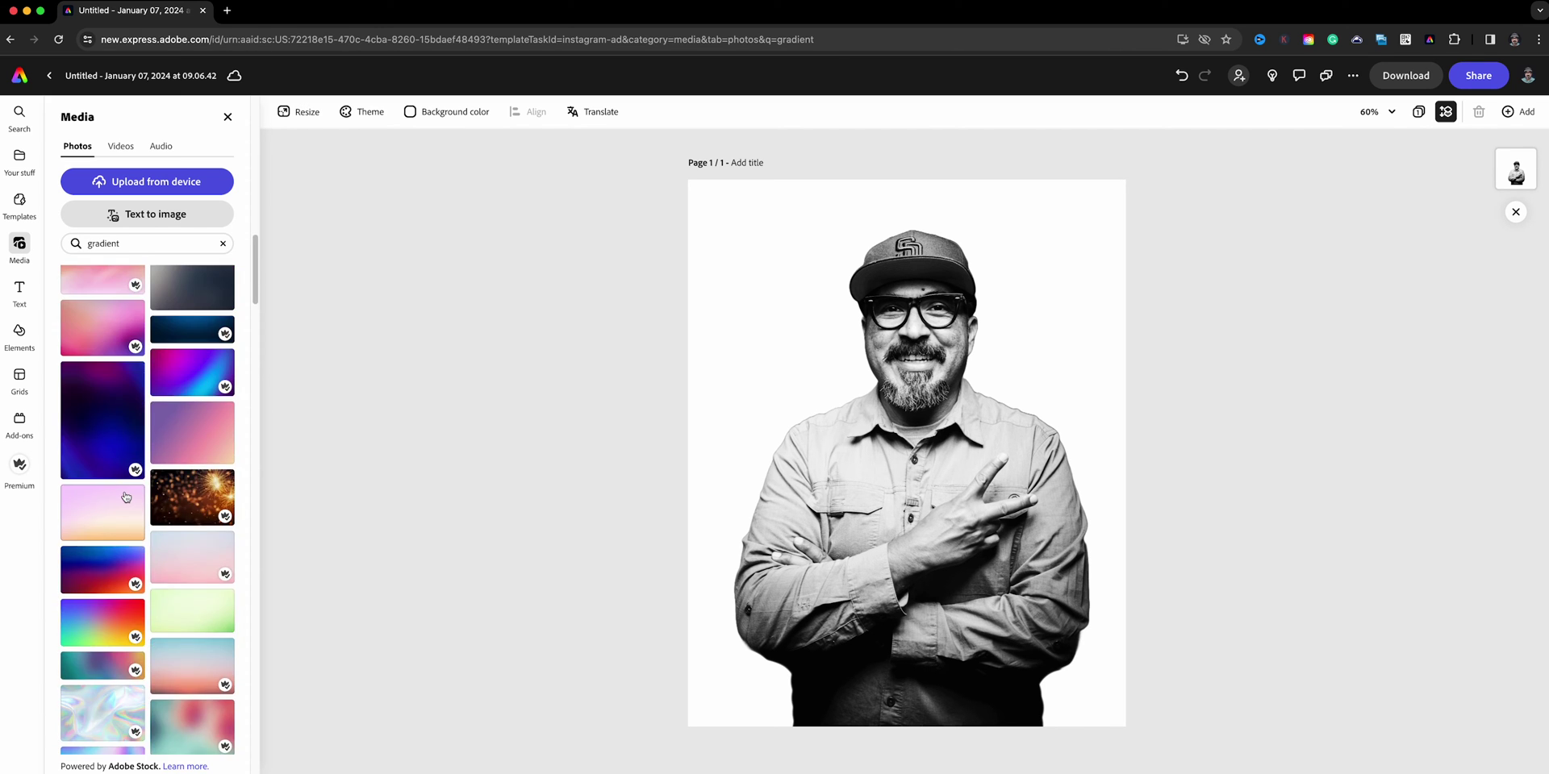
scroll(126, 495, down, 2)
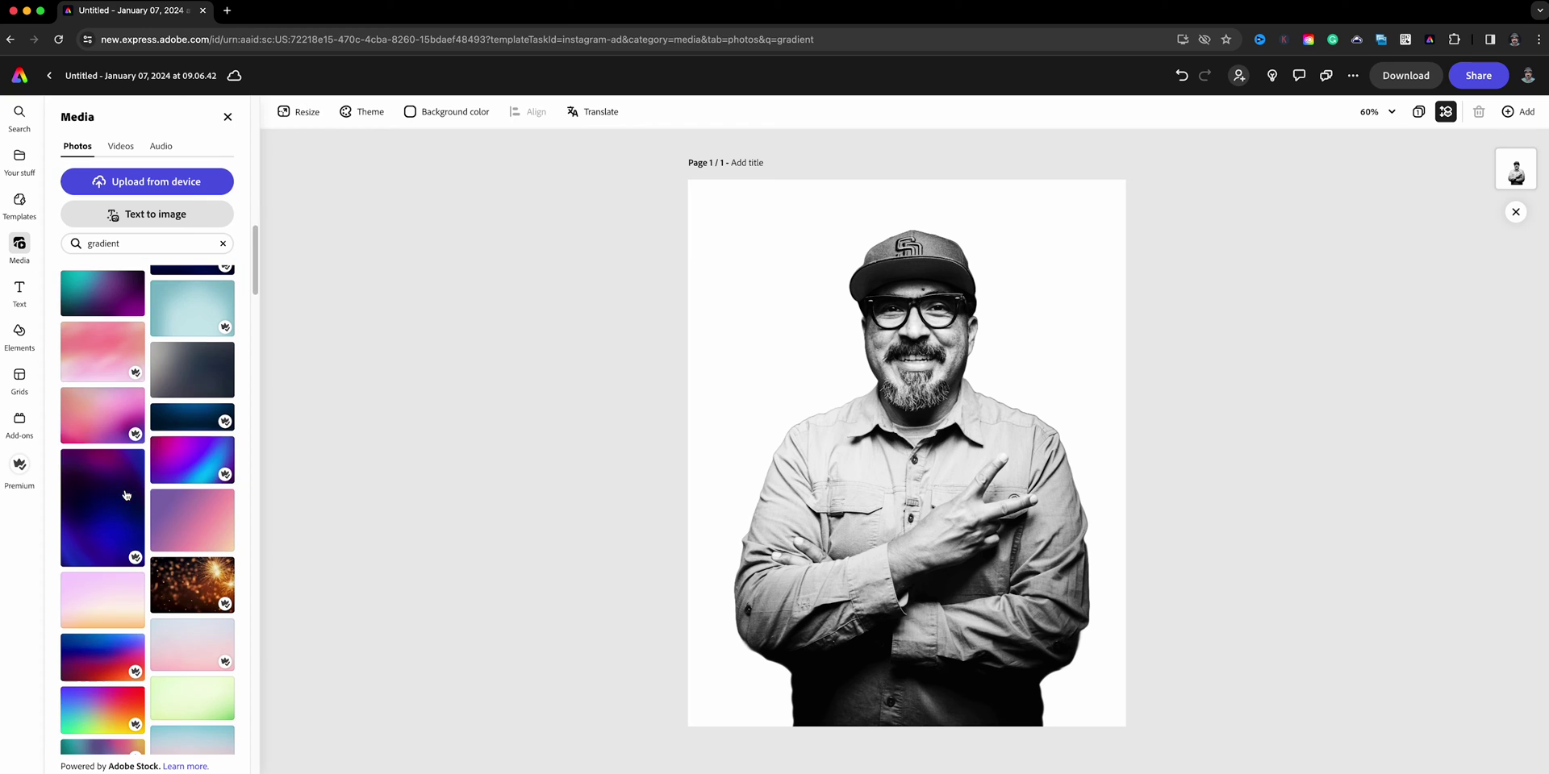
Add the purple-blue gradient photo, rotate it upright, and stretch it across the whole page.
click(191, 469)
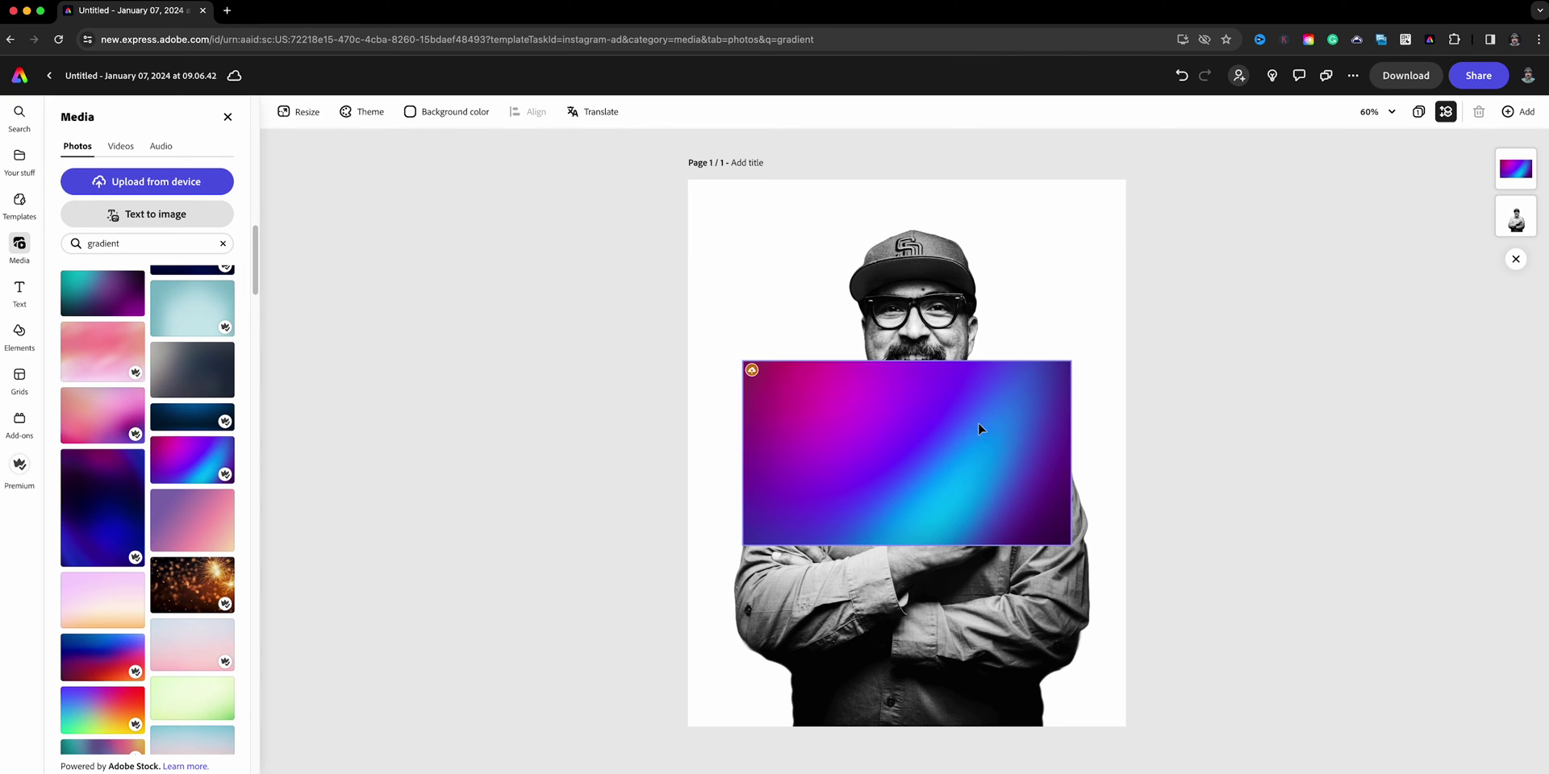
click(948, 441)
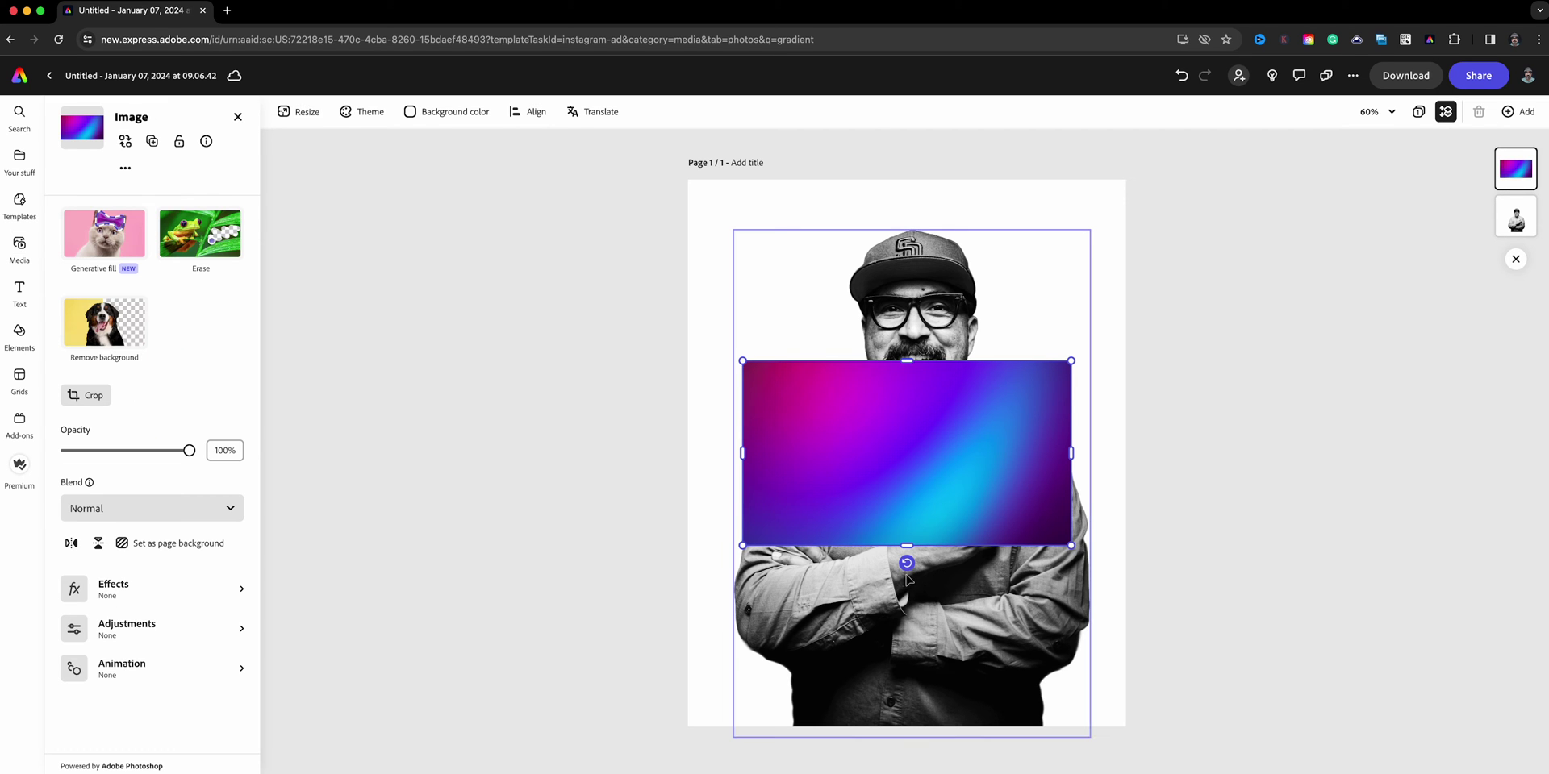
drag(907, 564, 1017, 456)
drag(1001, 617, 1077, 755)
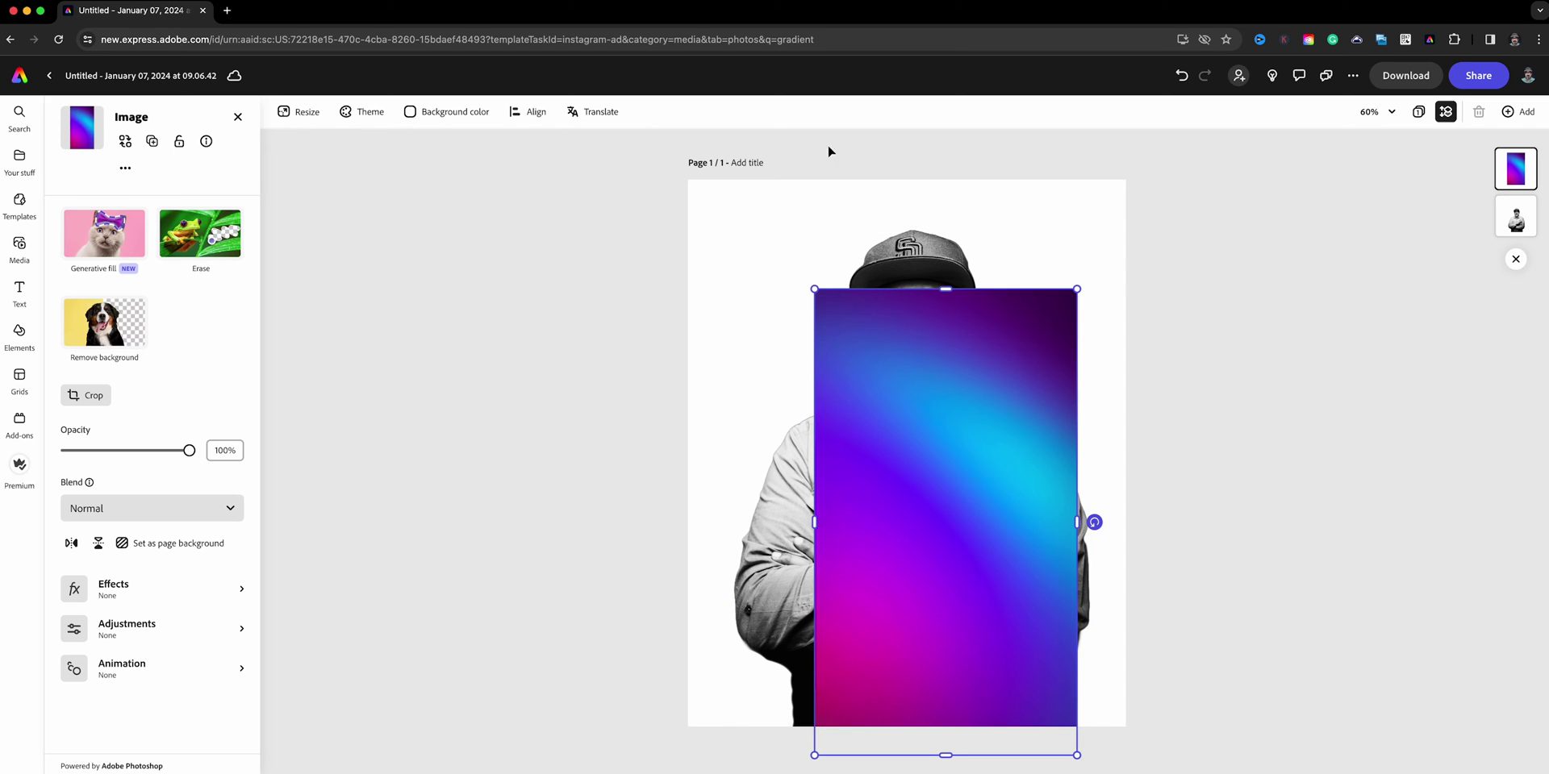
drag(815, 288, 773, 215)
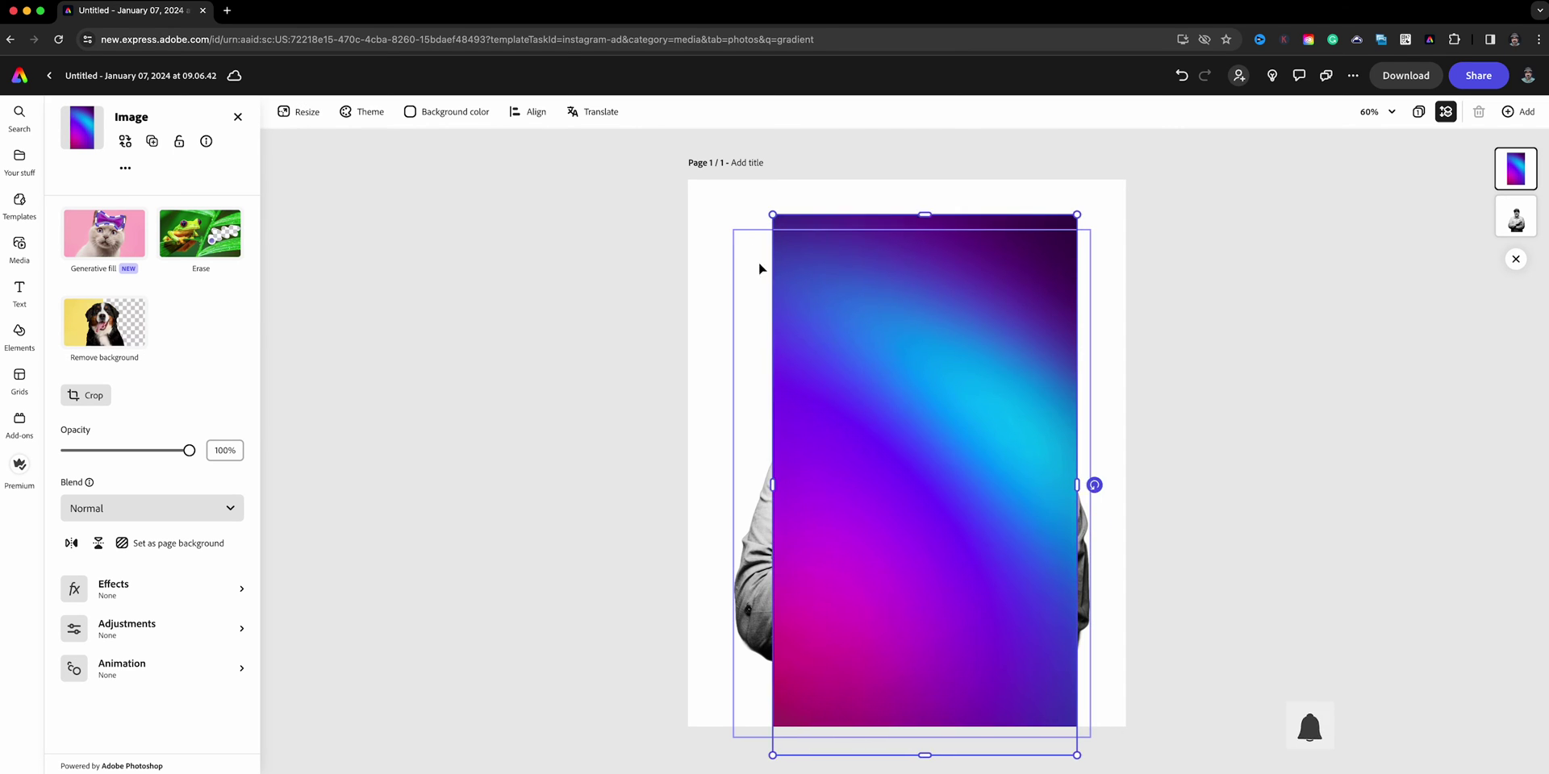
drag(772, 485, 713, 476)
drag(1077, 484, 1099, 493)
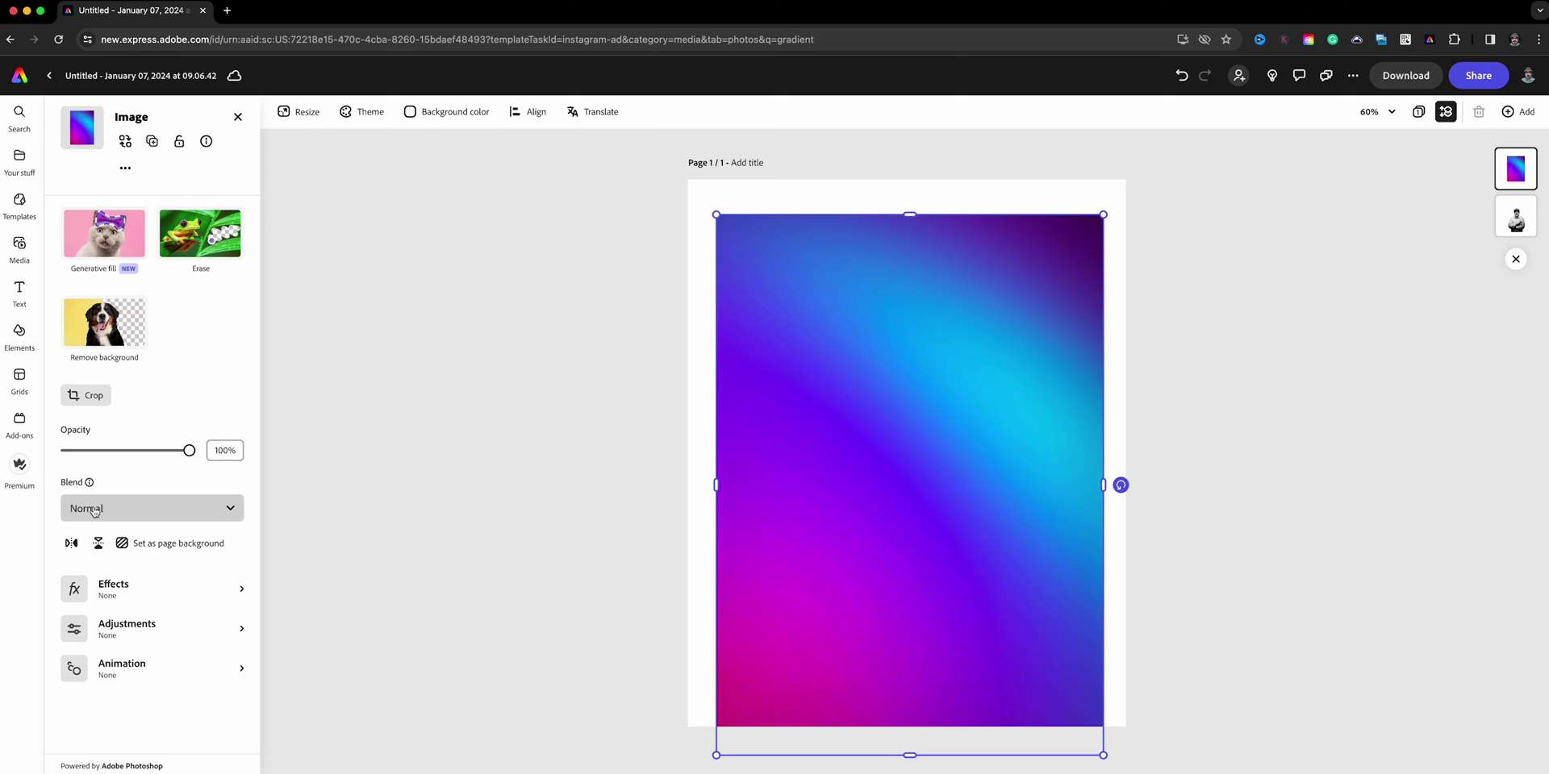
Set the gradient's blend mode to Screen, trim its bottom corners, and flip it vertically.
click(95, 511)
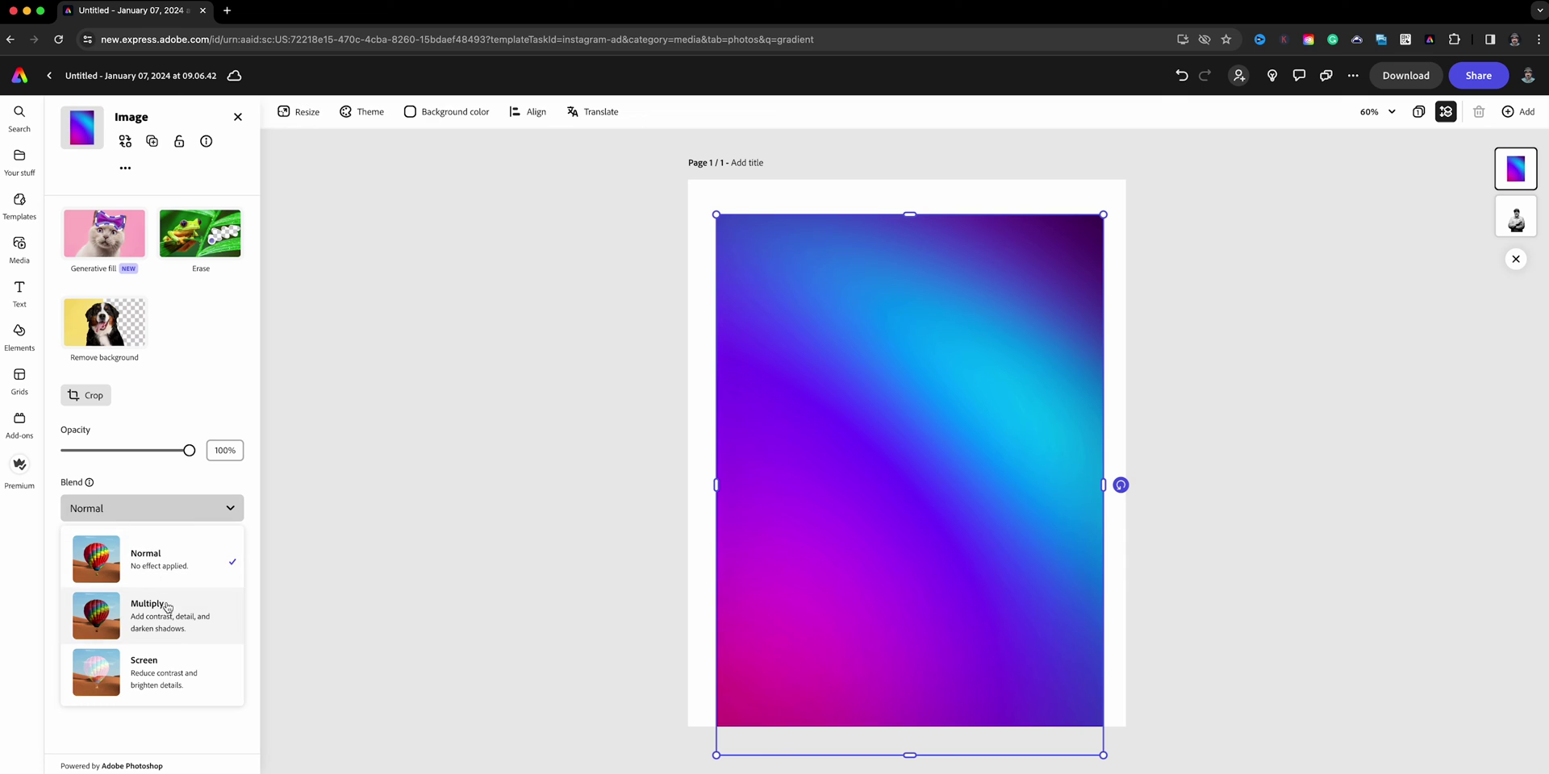
click(161, 676)
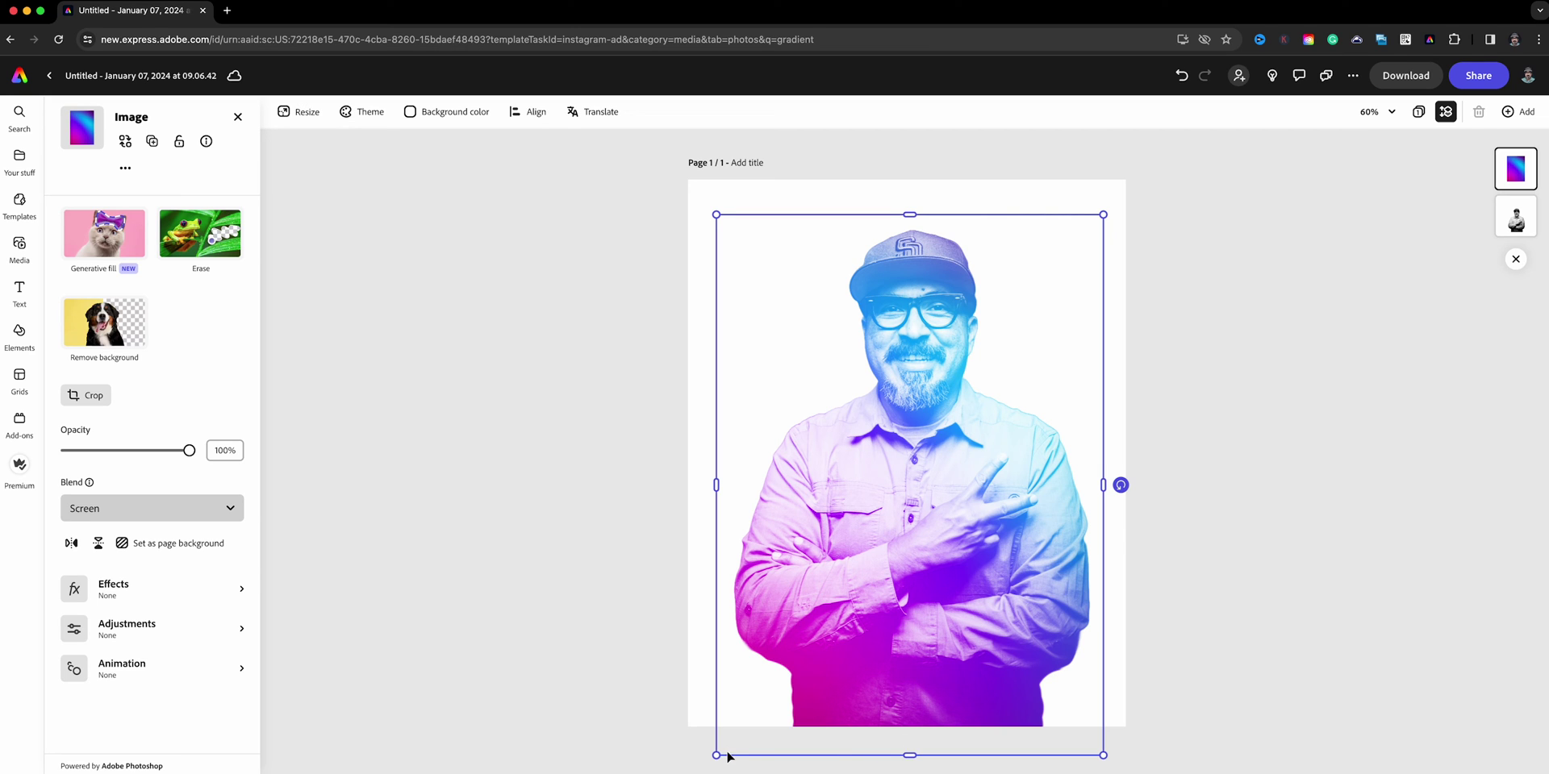
drag(716, 754, 726, 741)
drag(1105, 741, 1100, 737)
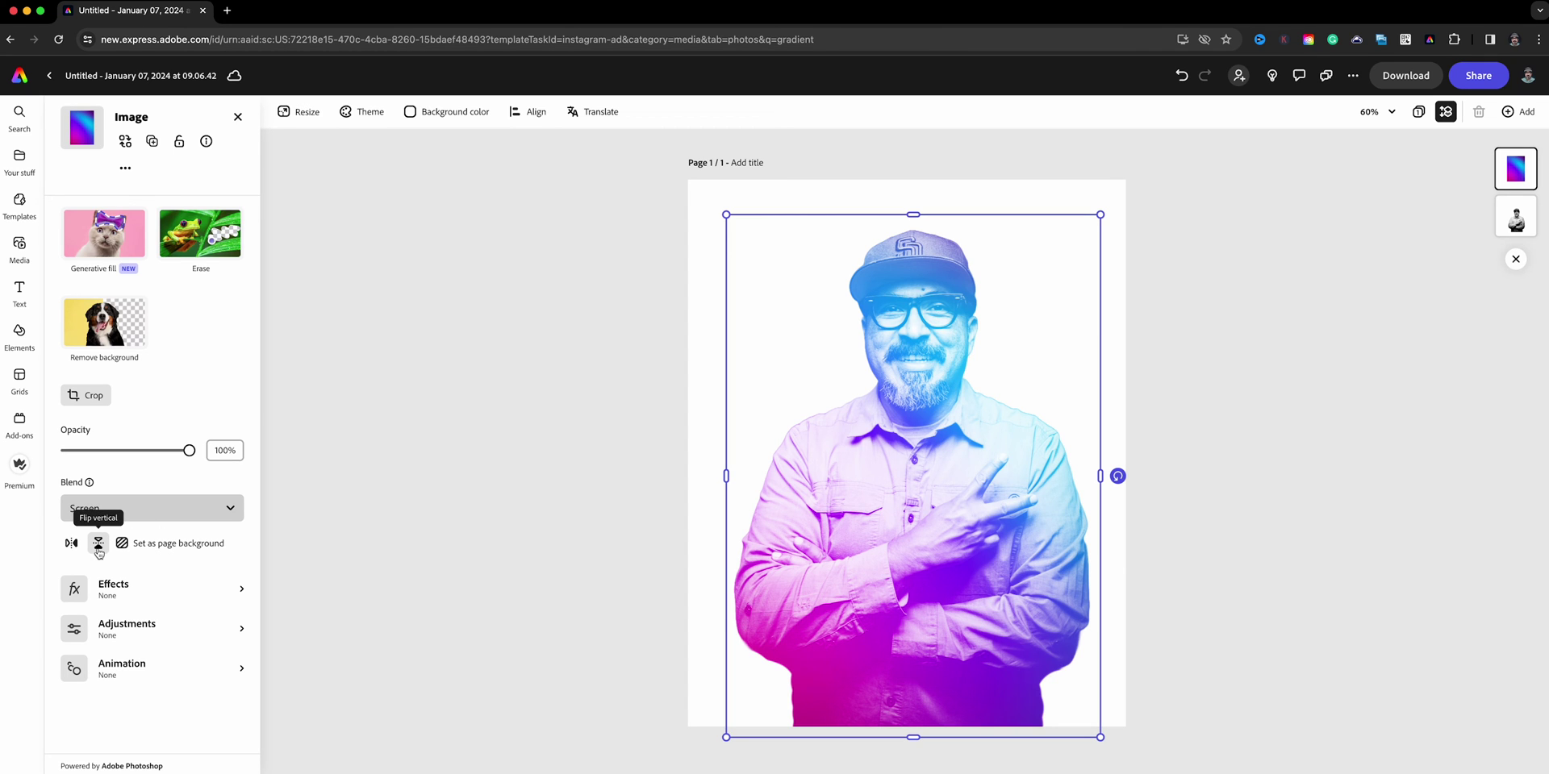
click(99, 545)
Flip the gradient back, then give it saturation 82, shadows 38, brightness 5 and contrast 84.
click(98, 545)
click(193, 632)
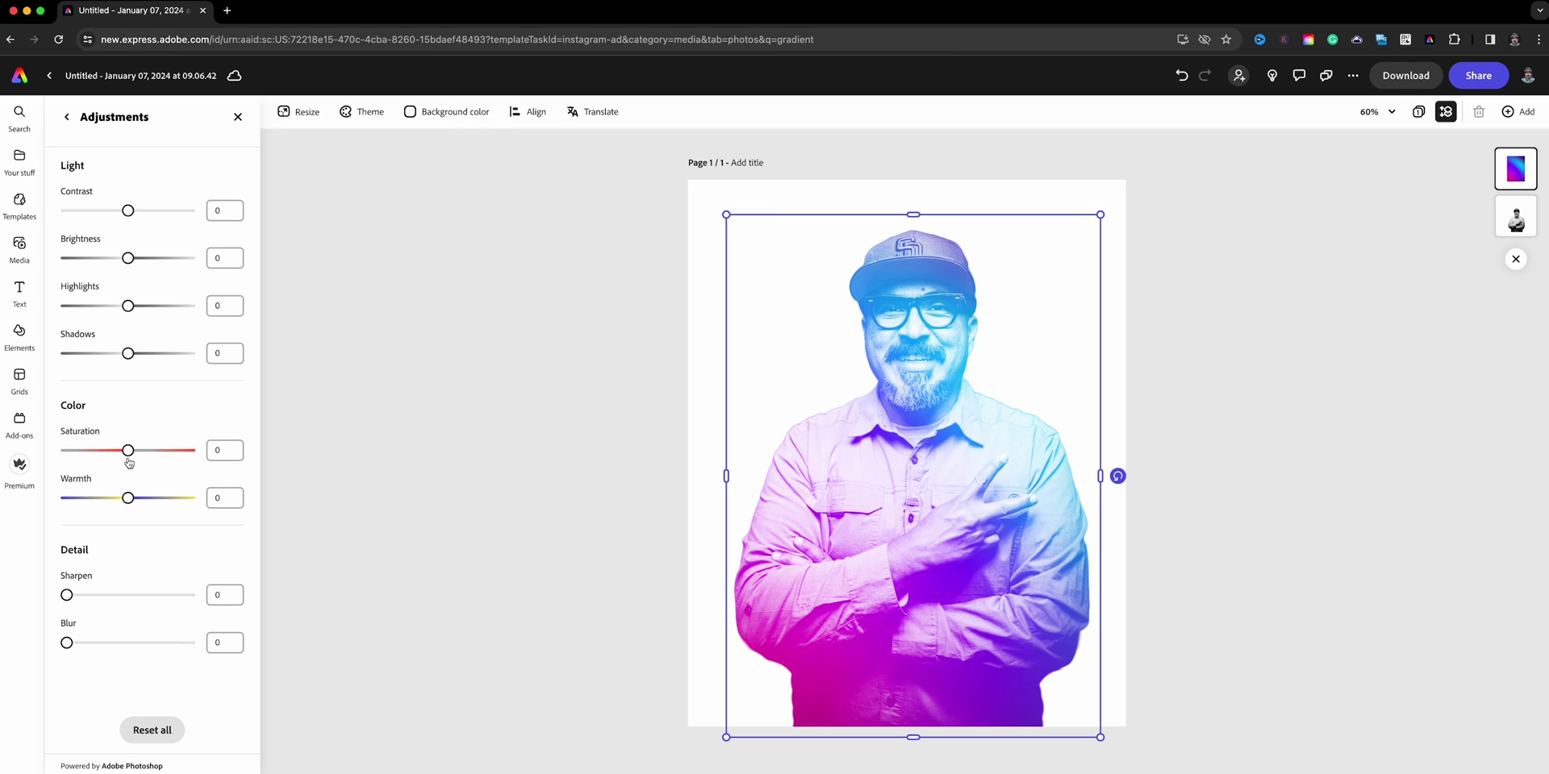
drag(128, 452, 184, 478)
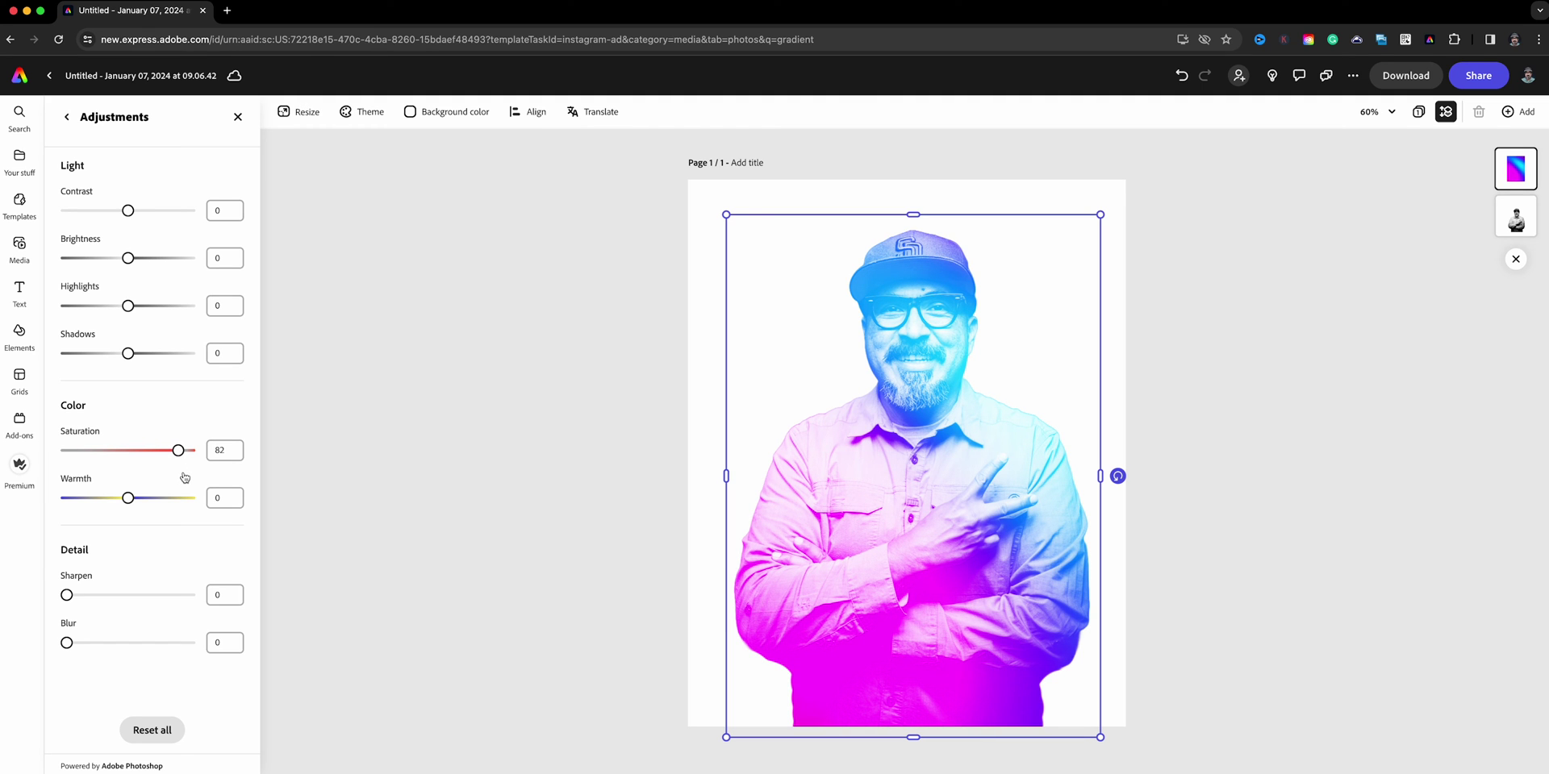
mouse_move(127, 353)
mouse_down()
mouse_move(71, 336)
mouse_move(153, 355)
mouse_up()
mouse_move(123, 256)
mouse_down()
mouse_move(103, 258)
mouse_move(132, 258)
mouse_up()
drag(128, 211, 188, 224)
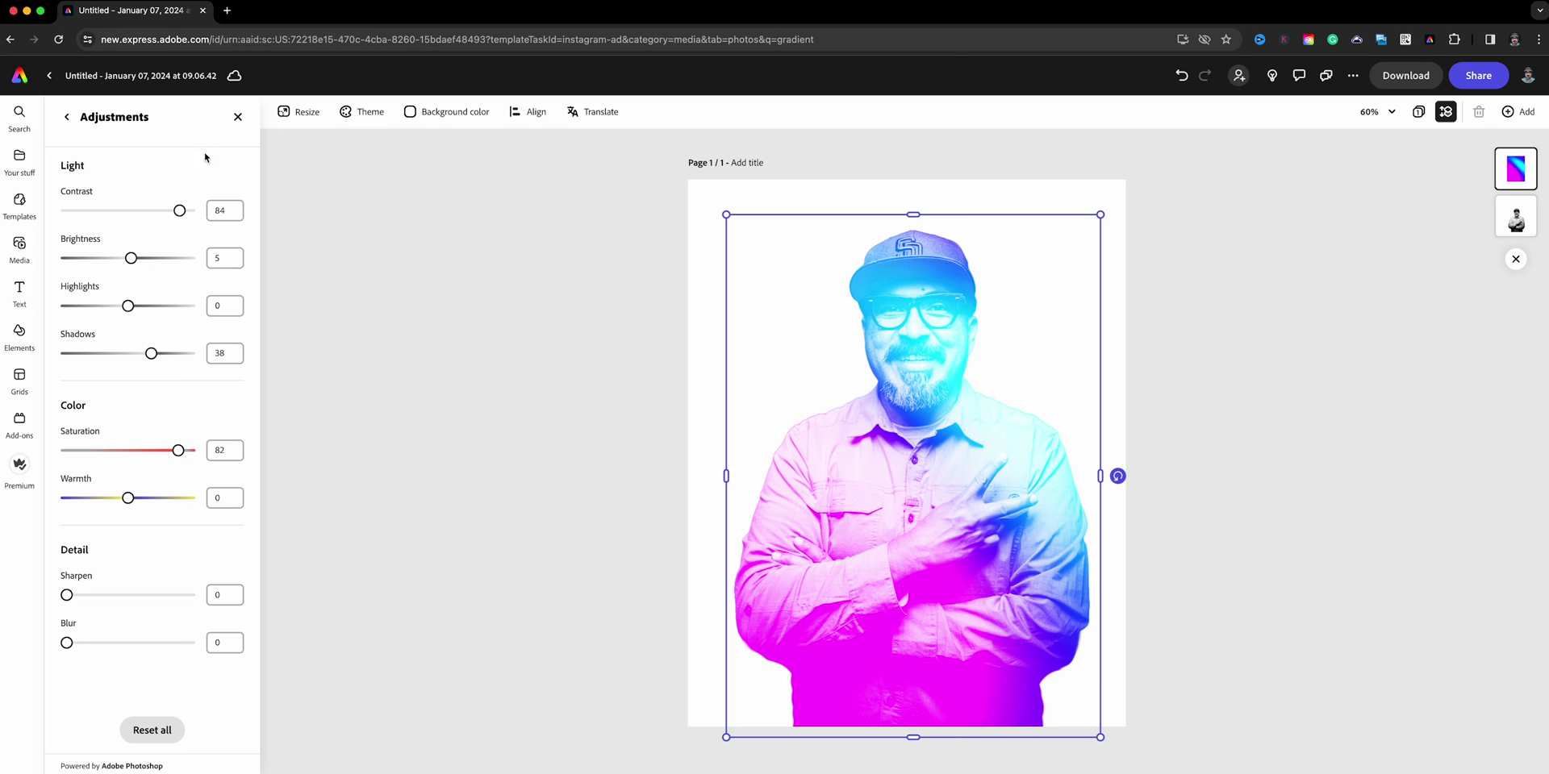
click(237, 118)
Replace the gradient, previewing a rainbow and others, settling on magenta, yellow and cyan.
click(826, 537)
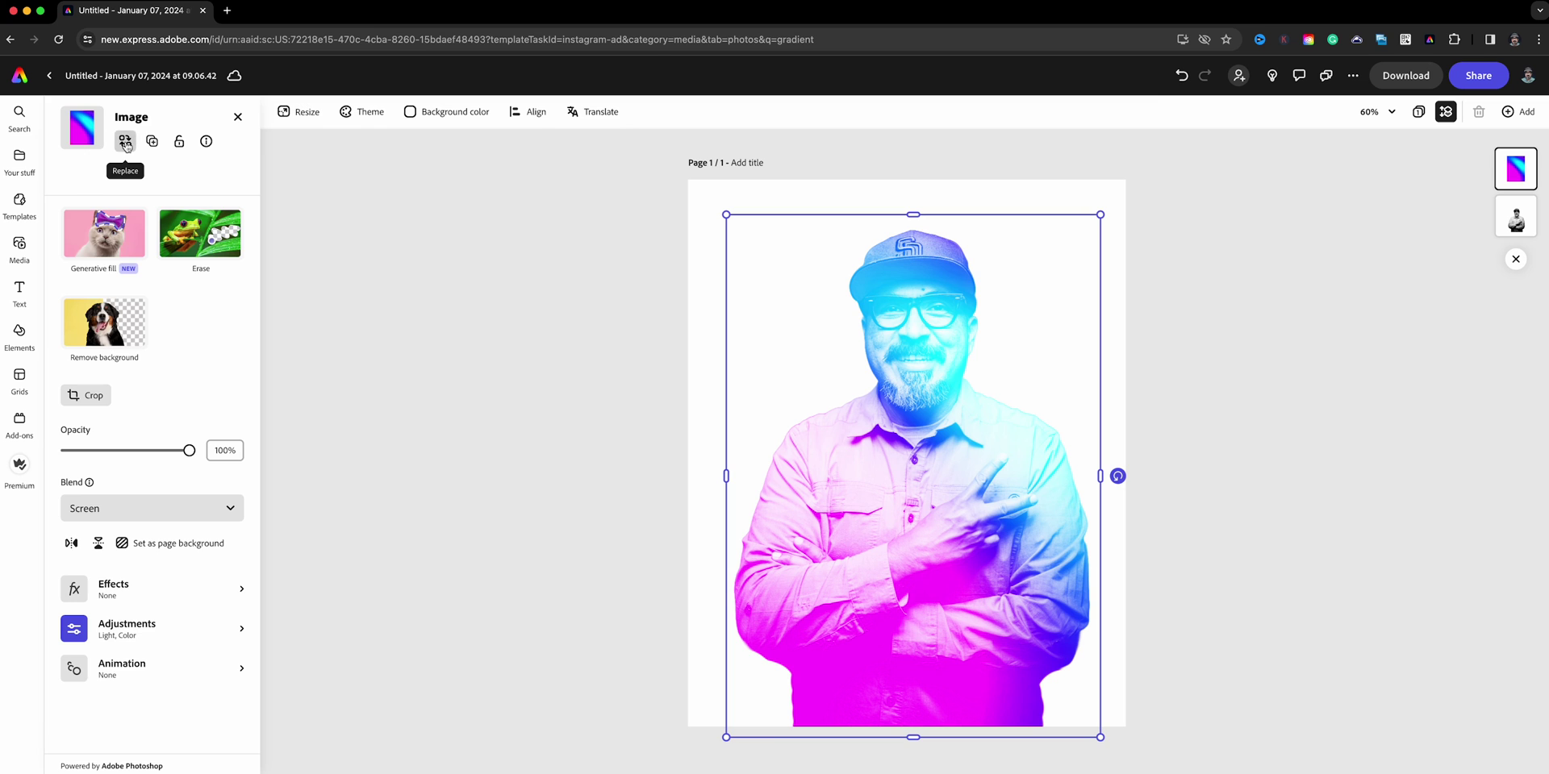
click(125, 142)
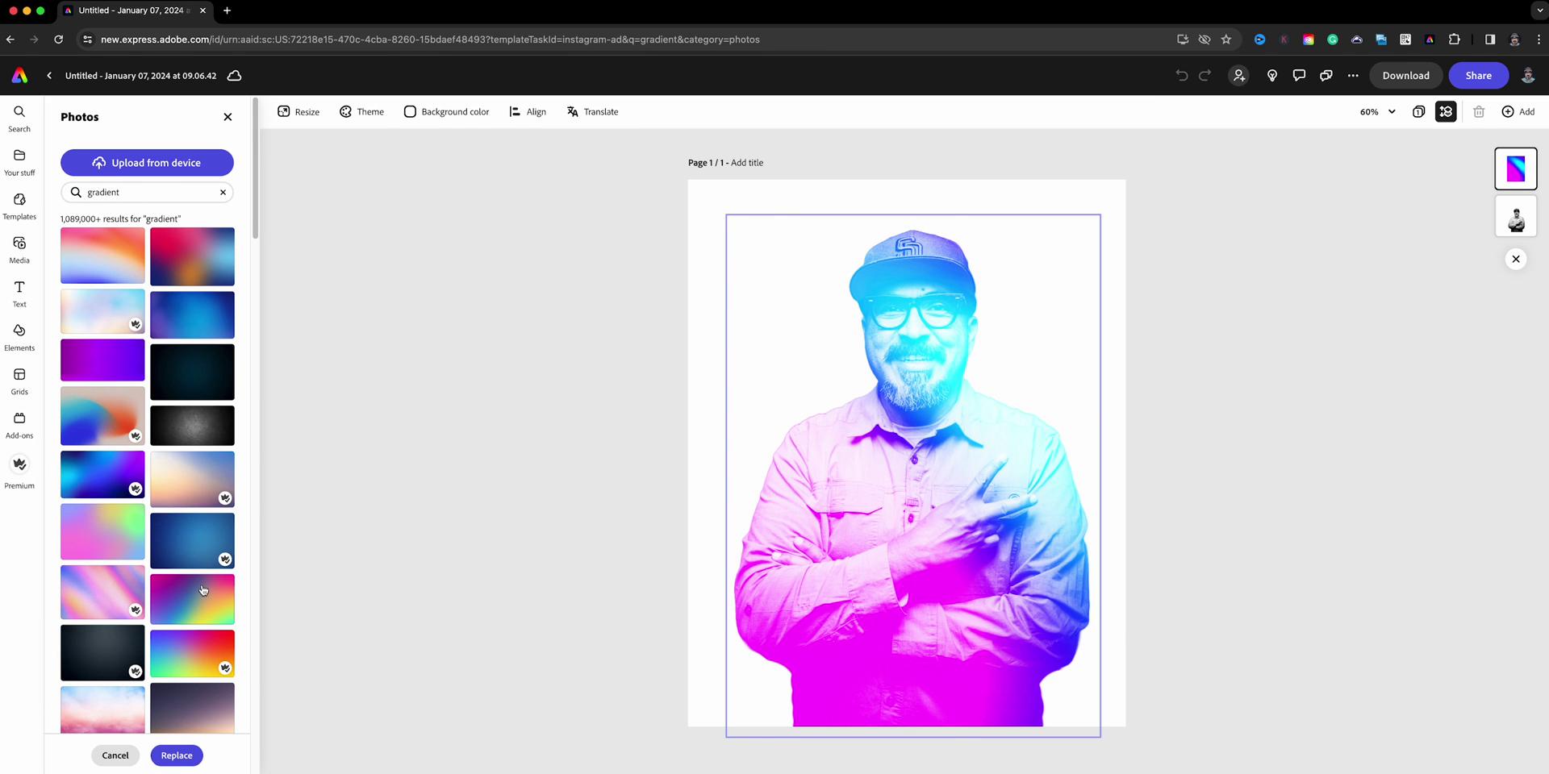
click(203, 591)
click(207, 652)
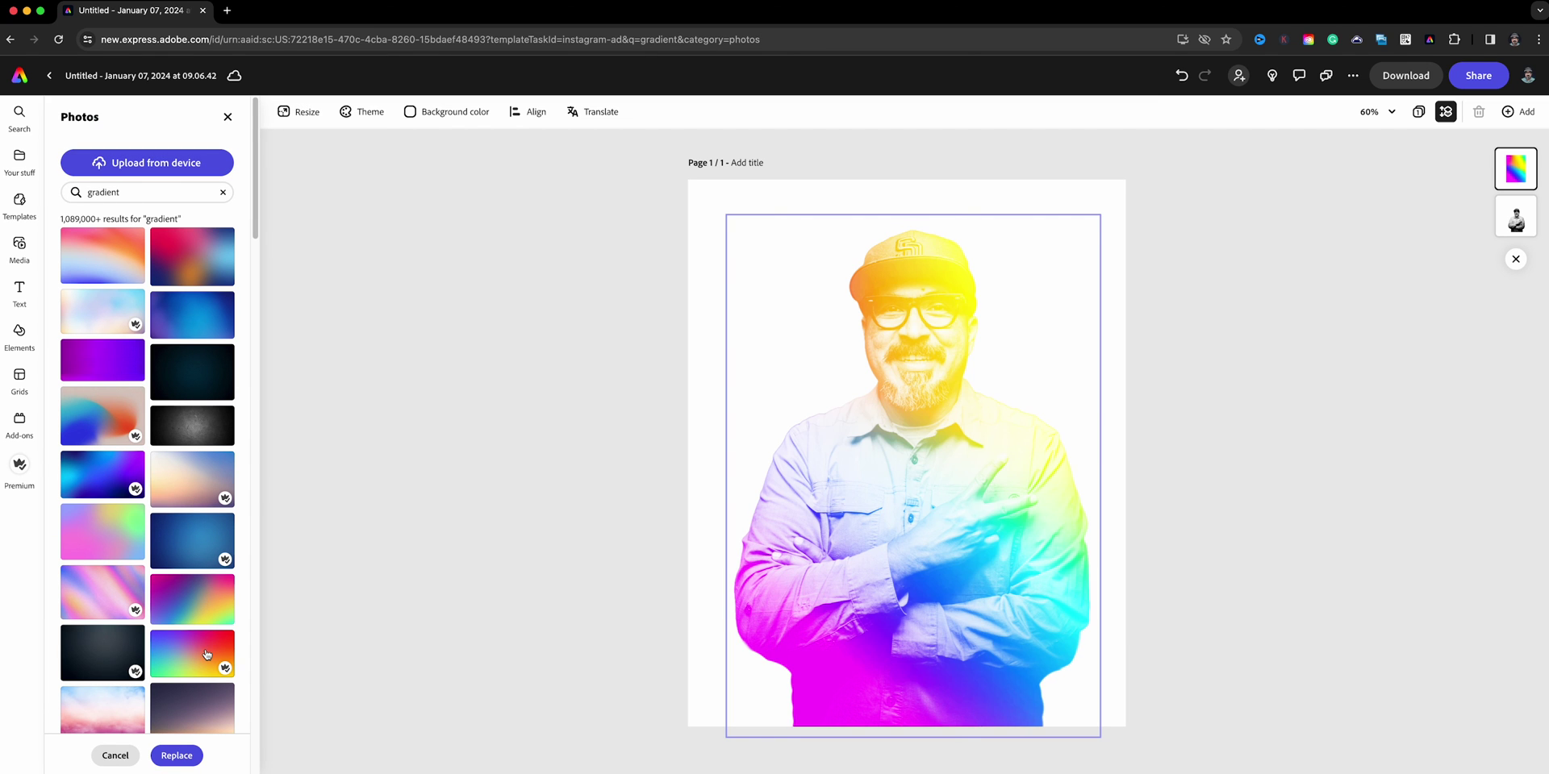
scroll(206, 654, down, 3)
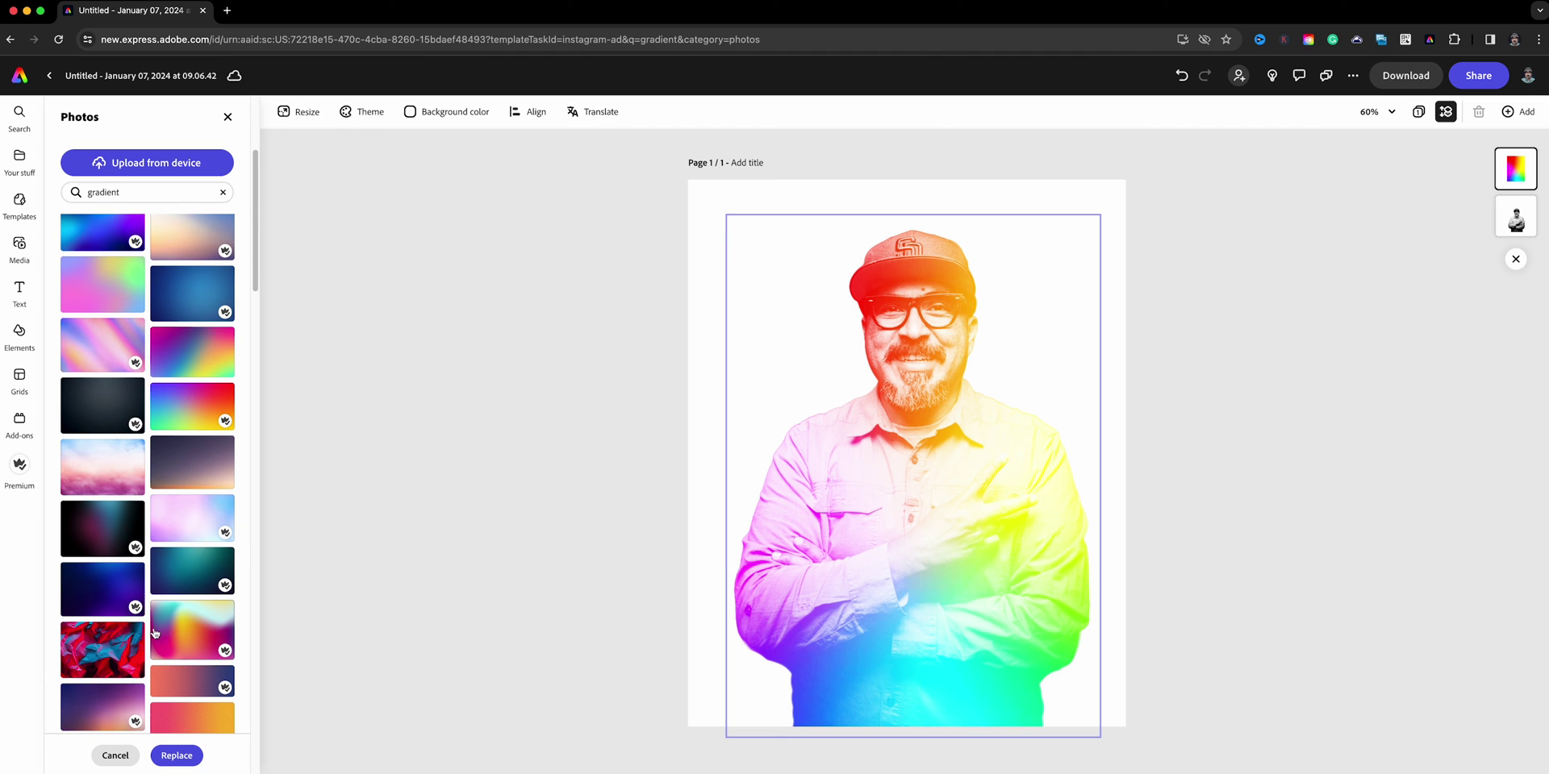
click(172, 636)
scroll(172, 637, down, 2)
scroll(174, 633, down, 6)
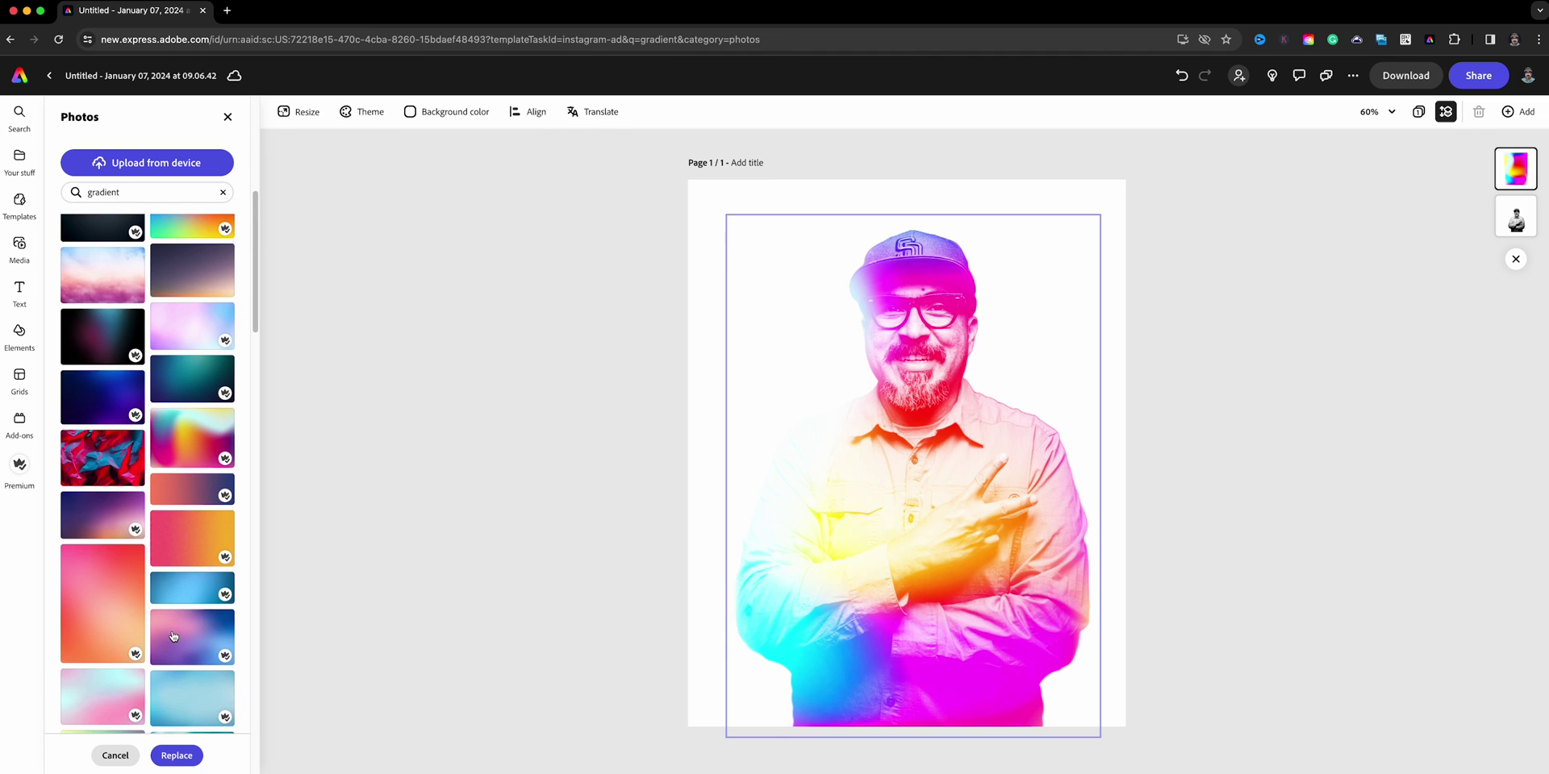